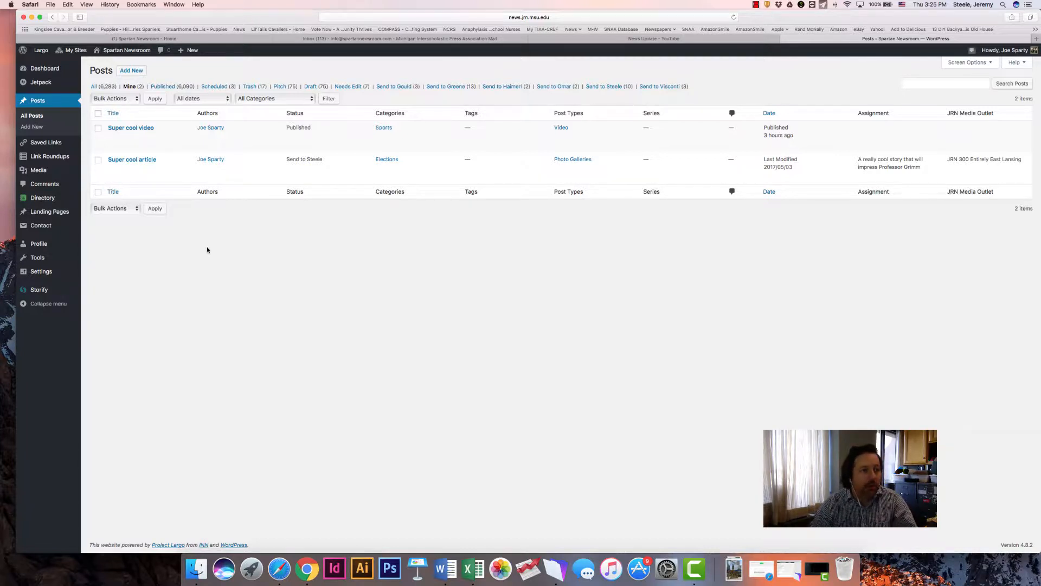
Create a new post and title it "Super cool headline here"
{"action": "left_click", "coordinate": [130, 71]}
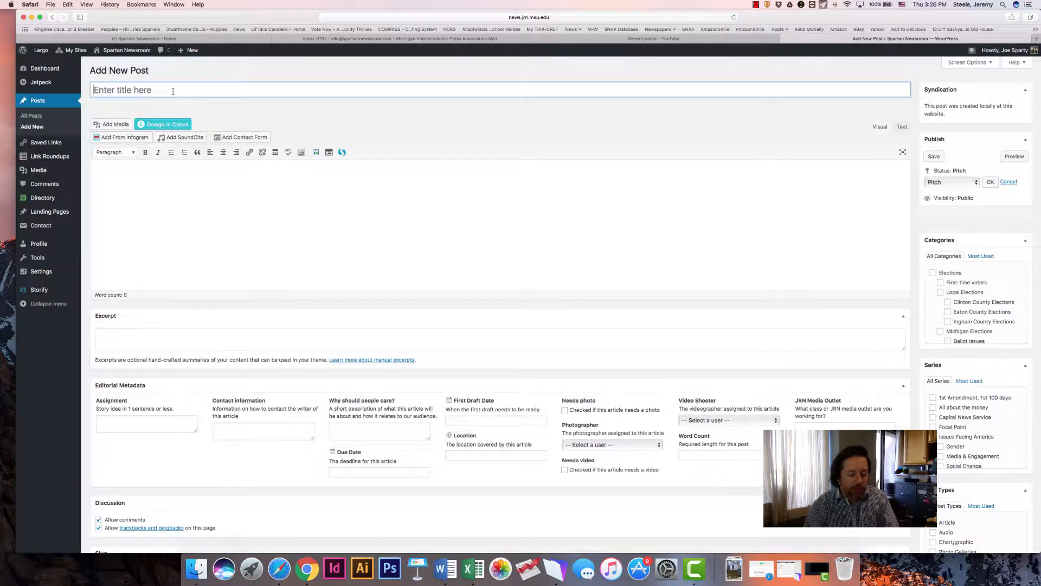
{"action": "type", "text": "Supe"}
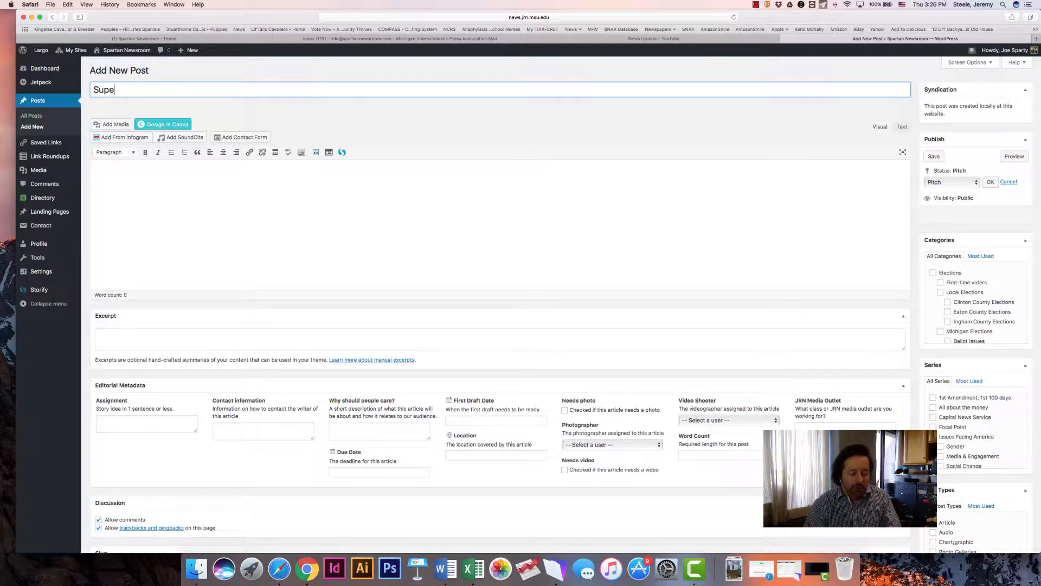
{"action": "type", "text": "r cool"}
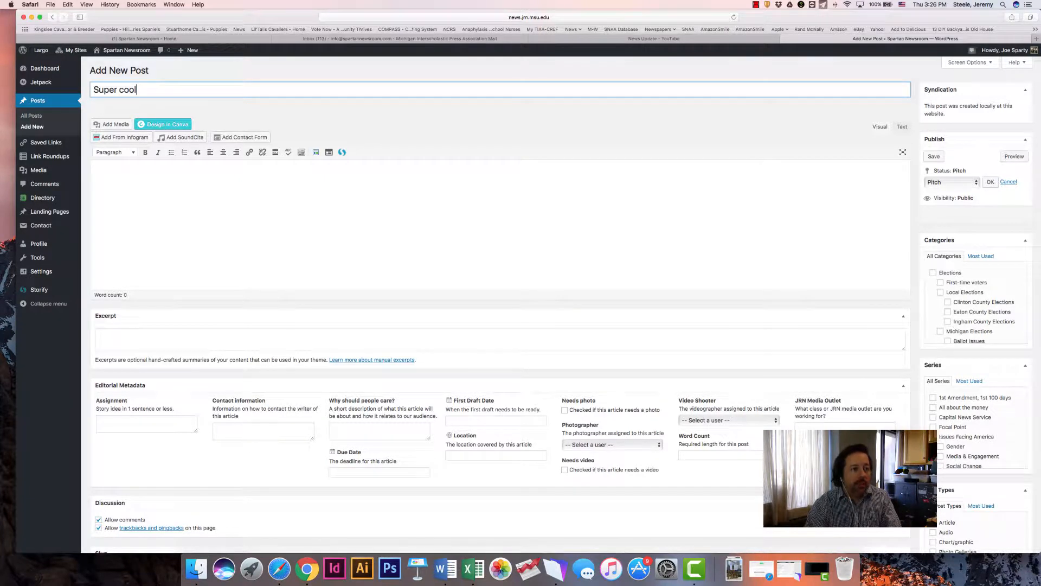
{"action": "type", "text": " he"}
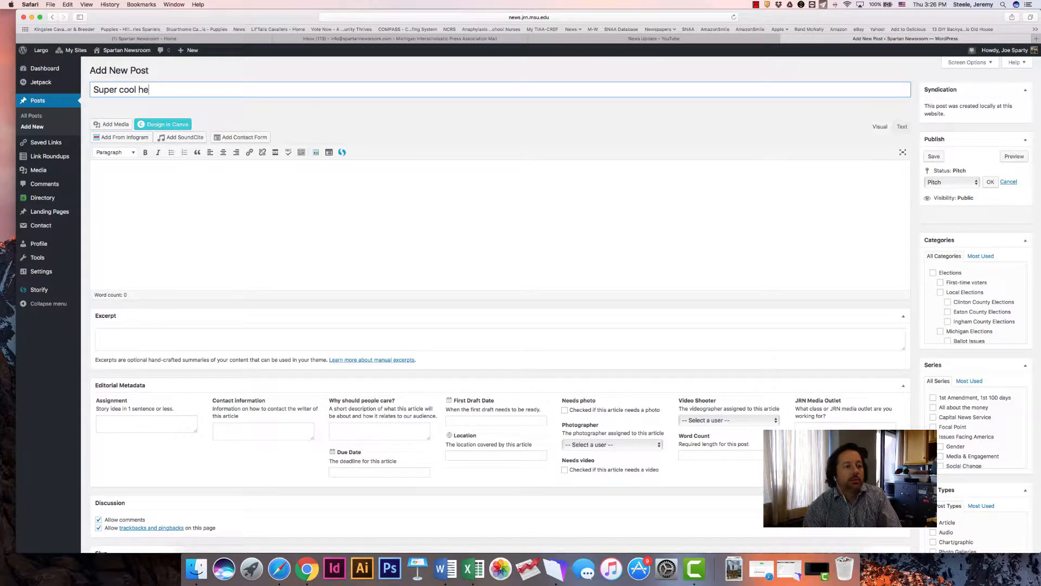
{"action": "type", "text": "adlin"}
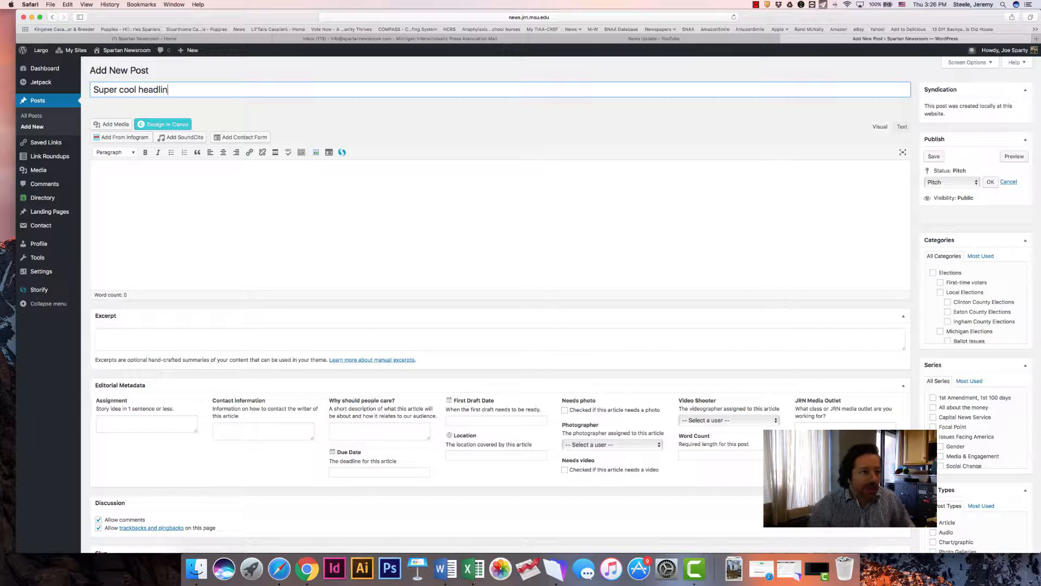
{"action": "type", "text": "e here"}
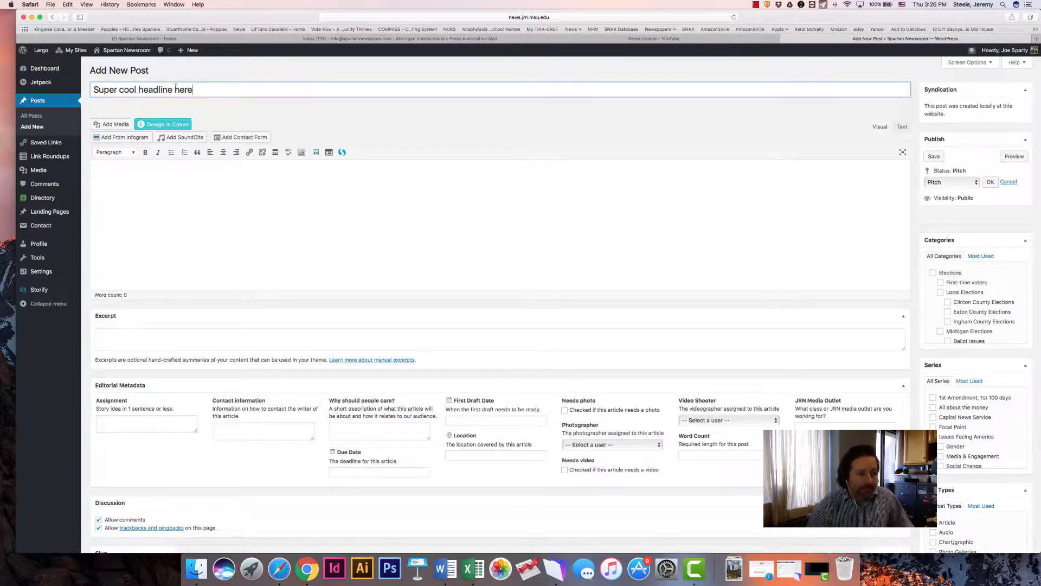
Enter "Article text goes here." as the body text of the new post
{"action": "left_click", "coordinate": [94, 176]}
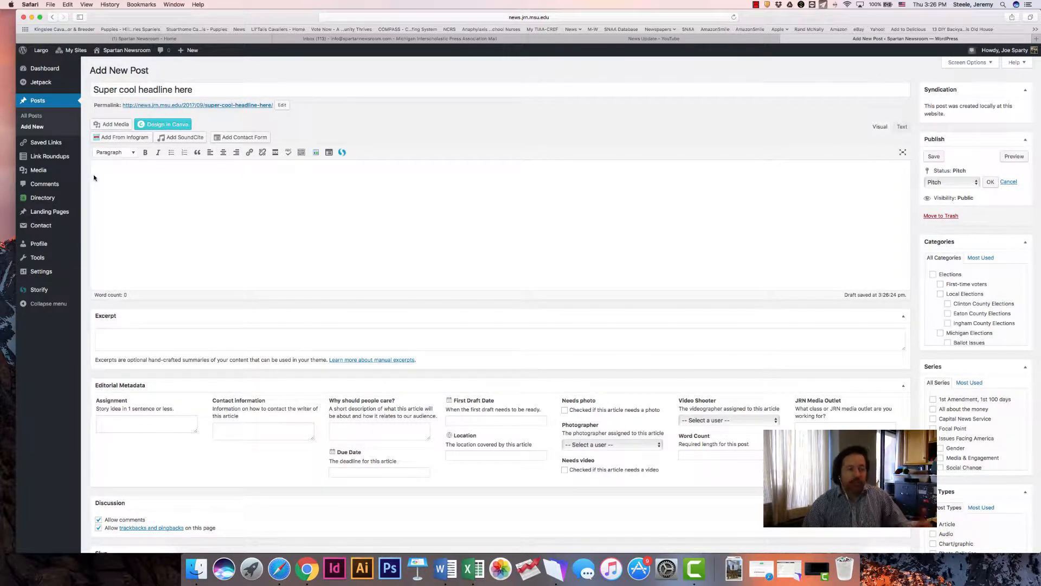
{"action": "type", "text": "Article texty"}
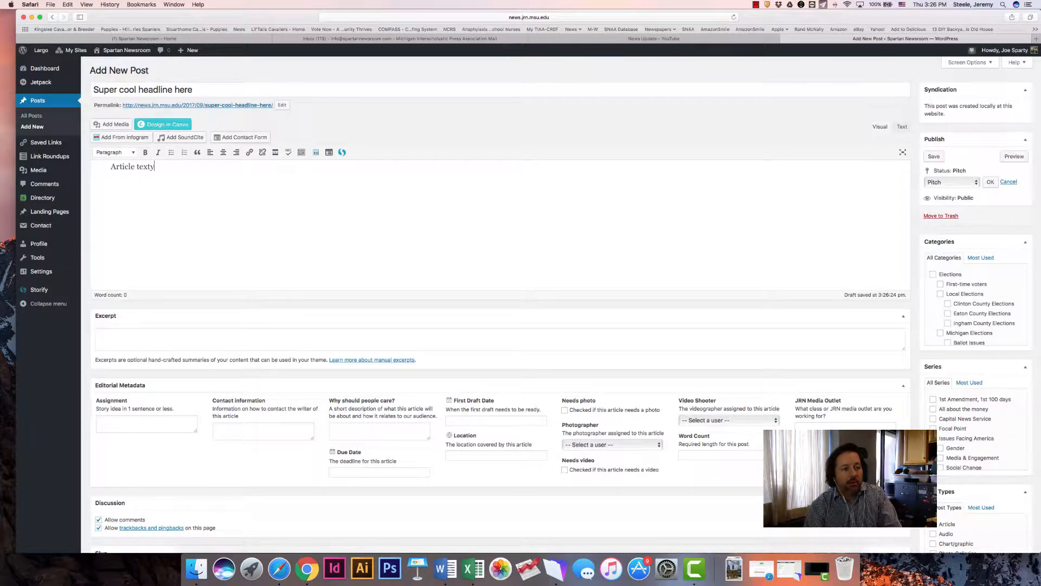
{"action": "key", "text": "BackSpace"}
{"action": "type", "text": "goes here."}
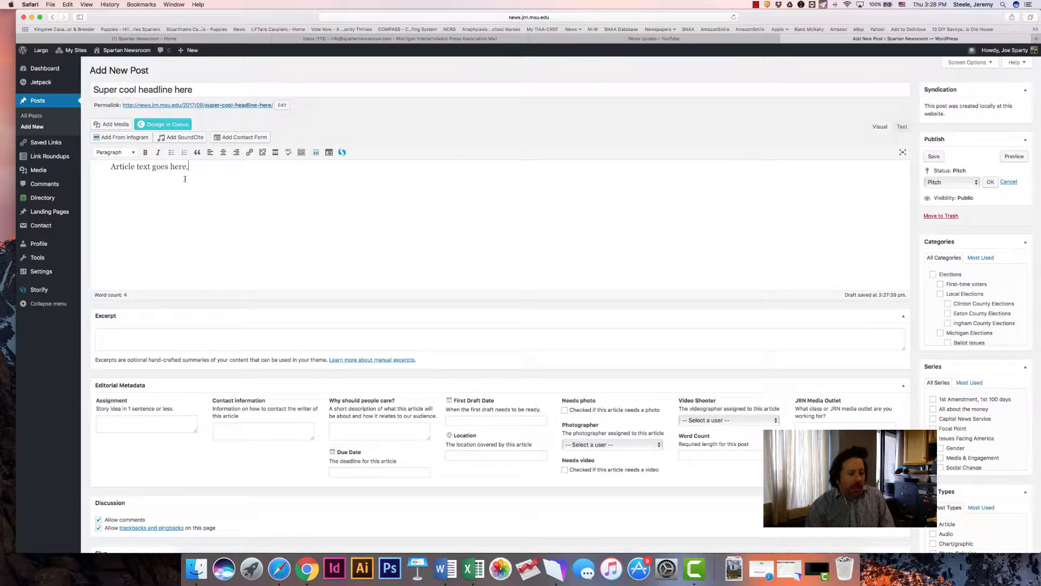
Open the Spartan Newsroom homepage at news.jrn.msu.edu in a separate browser tab
{"action": "left_click", "coordinate": [118, 340]}
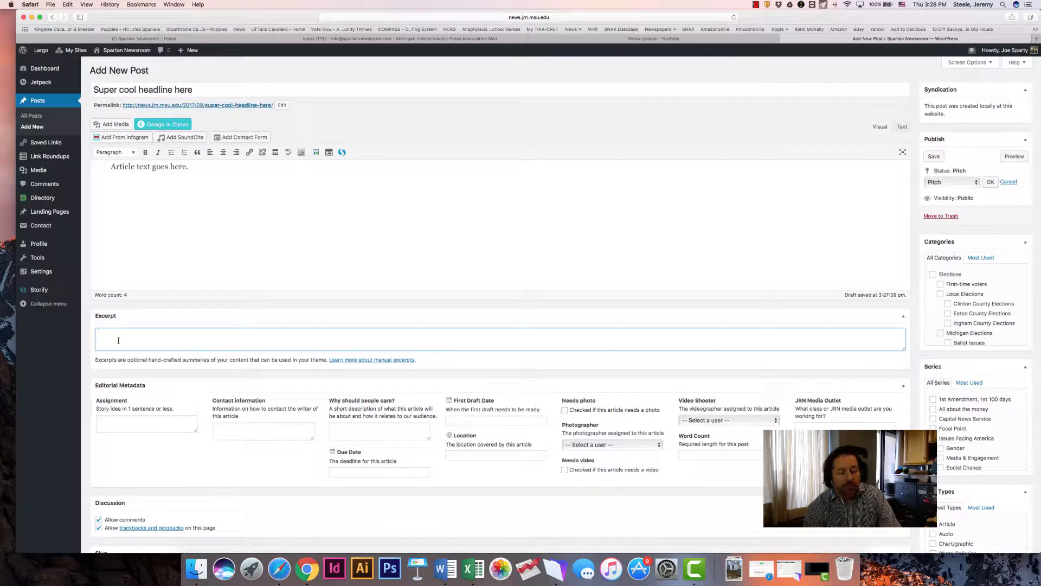
{"action": "key", "text": "super+t"}
{"action": "type", "text": "news.jrn.msu.edu"}
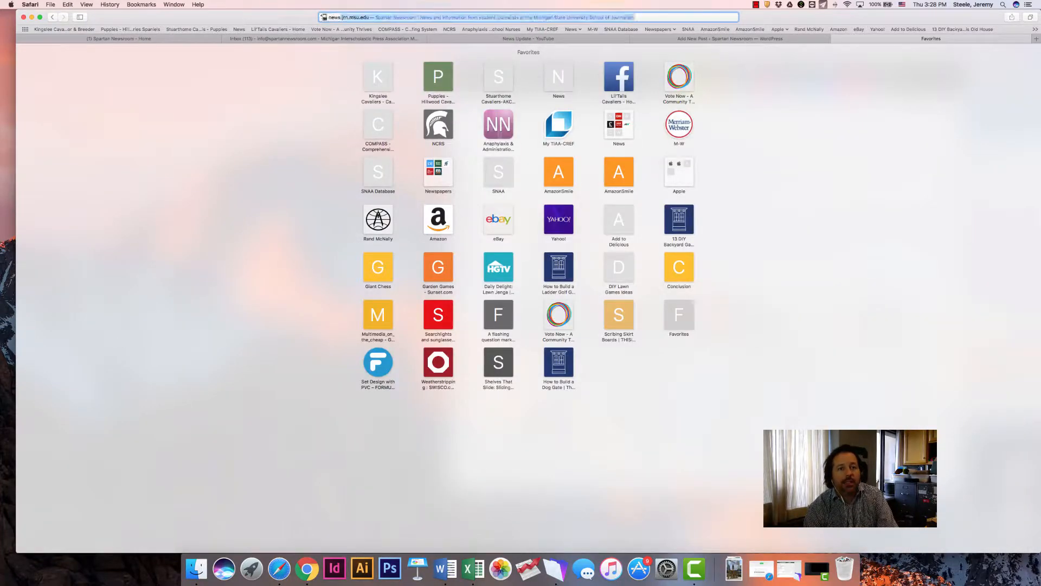
{"action": "key", "text": "Return"}
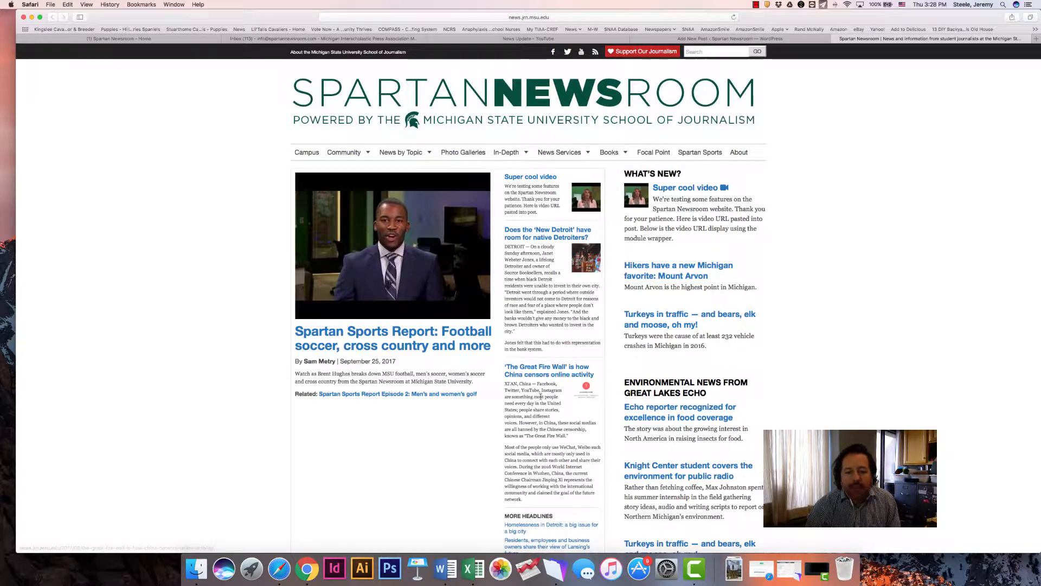
Examine how the homepage displays summary text beneath the story headlines, from the lead story down to the Focal Point section
{"action": "scroll", "coordinate": [403, 440], "scroll_direction": "down", "scroll_amount": 4}
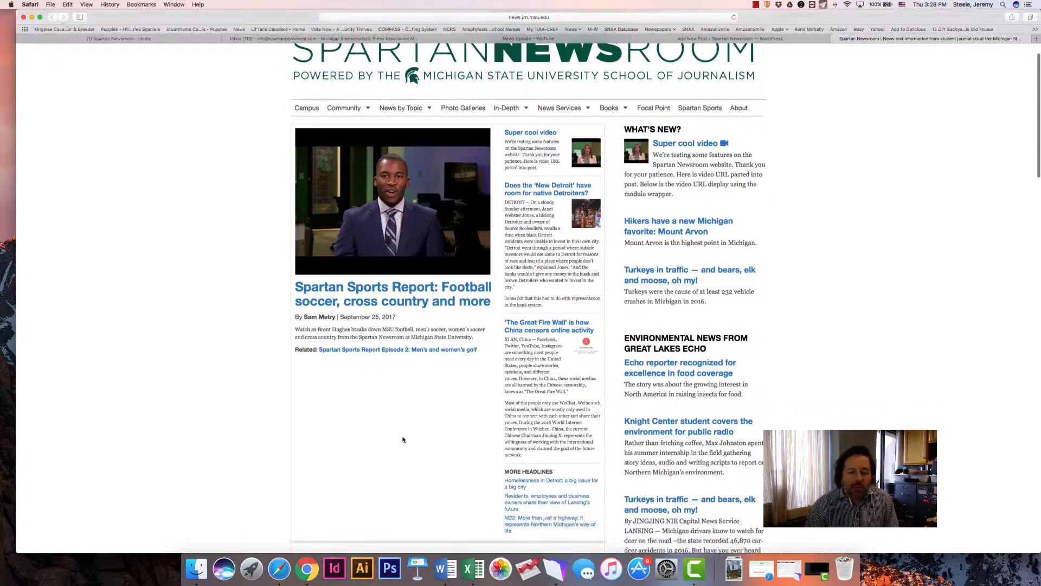
{"action": "scroll", "coordinate": [404, 437], "scroll_direction": "up", "scroll_amount": 3}
{"action": "scroll", "coordinate": [403, 437], "scroll_direction": "down", "scroll_amount": 3}
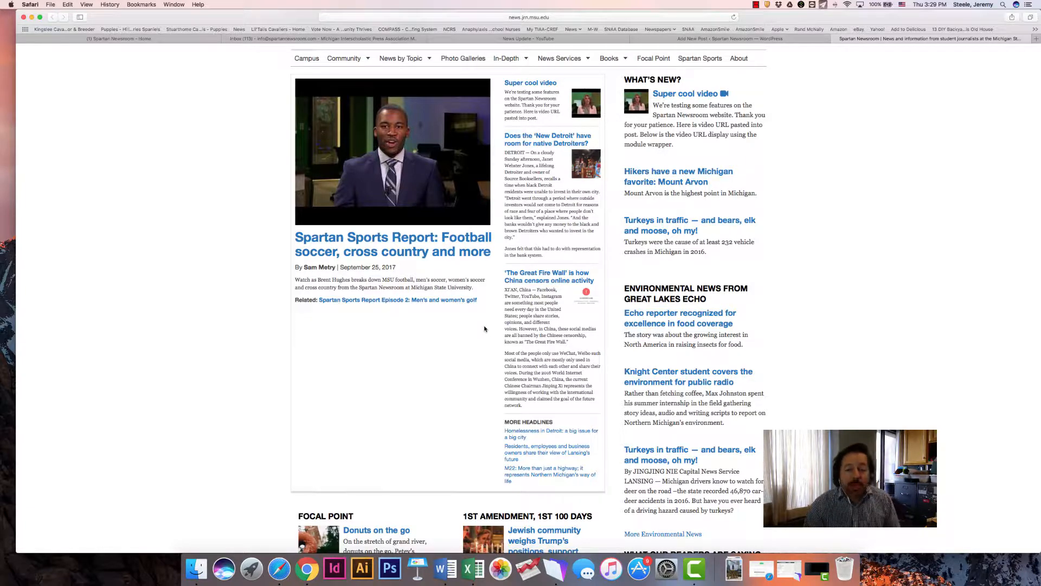
{"action": "scroll", "coordinate": [484, 326], "scroll_direction": "down", "scroll_amount": 2}
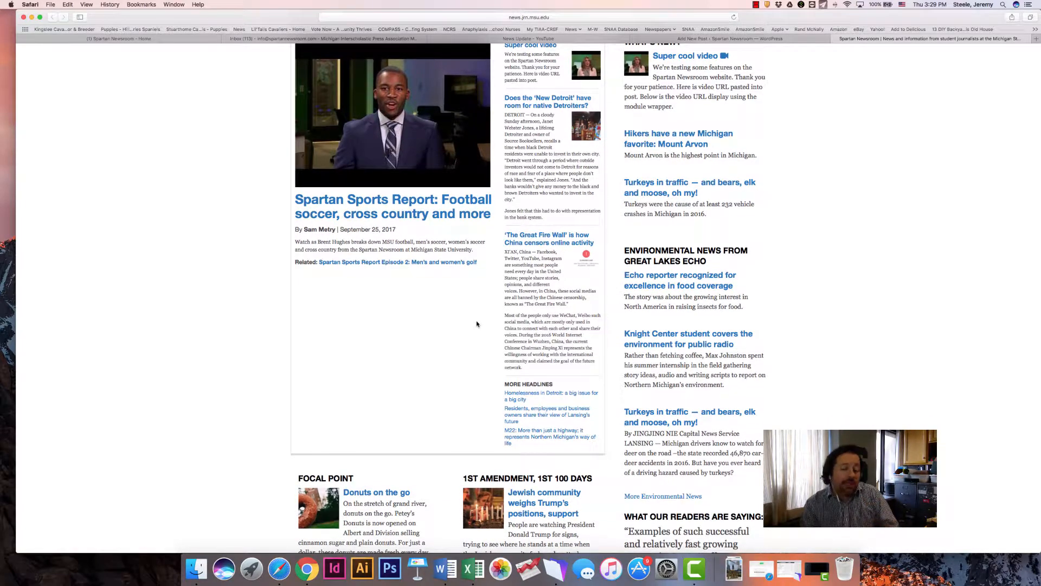
{"action": "scroll", "coordinate": [475, 324], "scroll_direction": "down", "scroll_amount": 5}
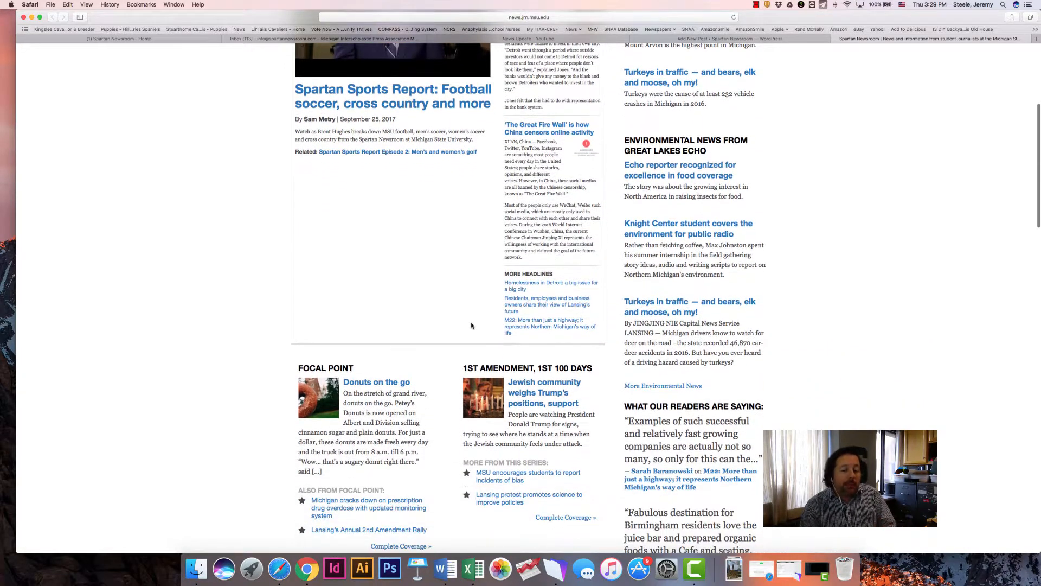
{"action": "scroll", "coordinate": [474, 324], "scroll_direction": "up", "scroll_amount": 4}
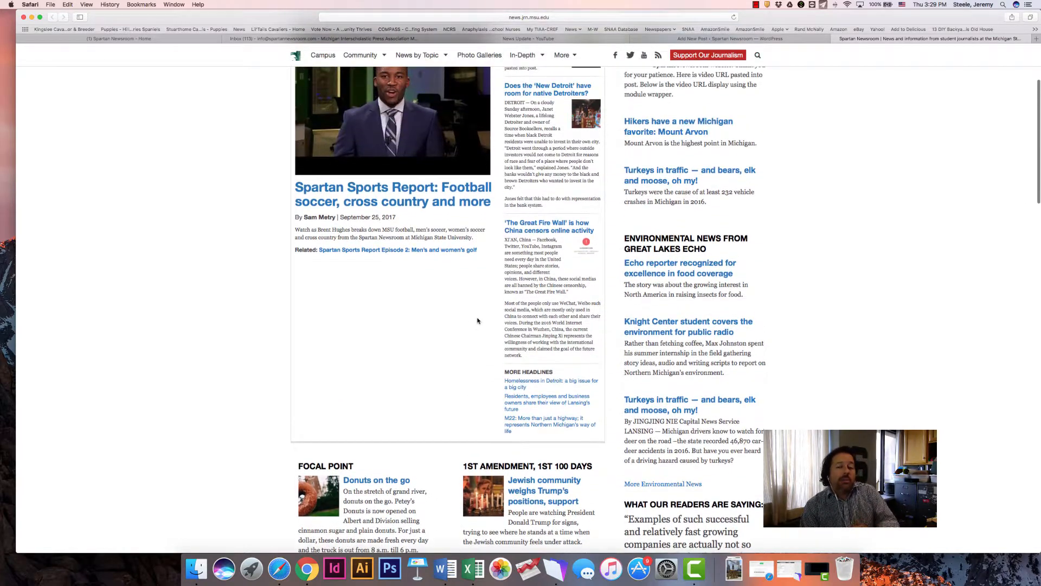
{"action": "scroll", "coordinate": [480, 319], "scroll_direction": "up", "scroll_amount": 2}
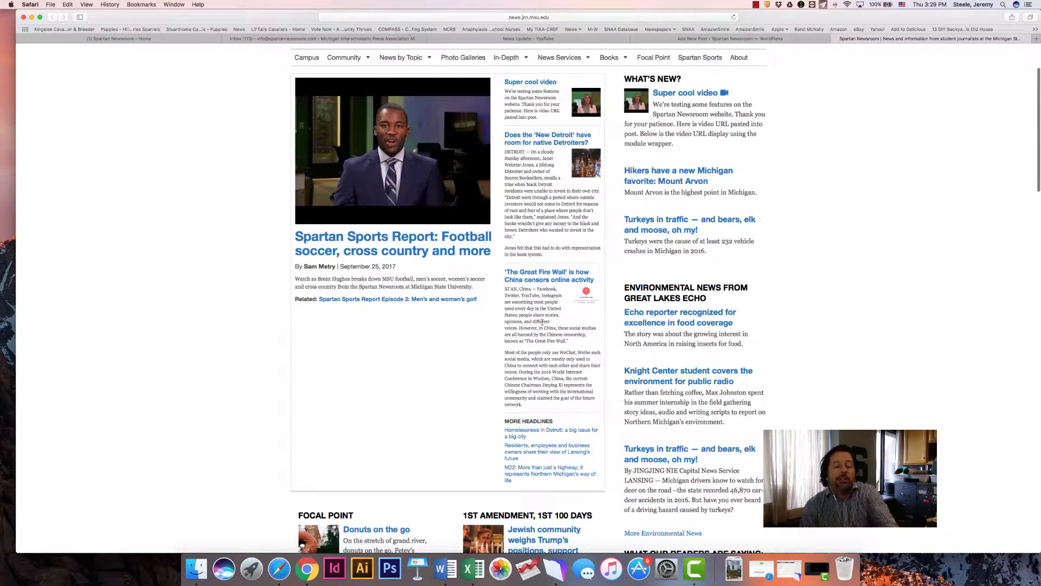
{"action": "scroll", "coordinate": [402, 332], "scroll_direction": "up", "scroll_amount": 3}
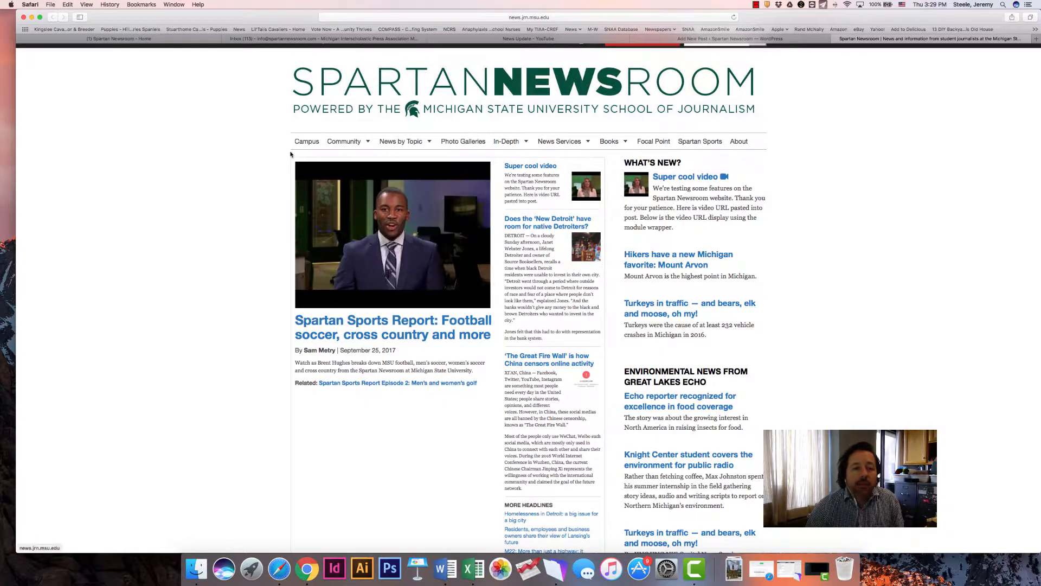
Check the Community categories, view how the Campus News page presents its stories, and return to the homepage
{"action": "mouse_move", "coordinate": [344, 142]}
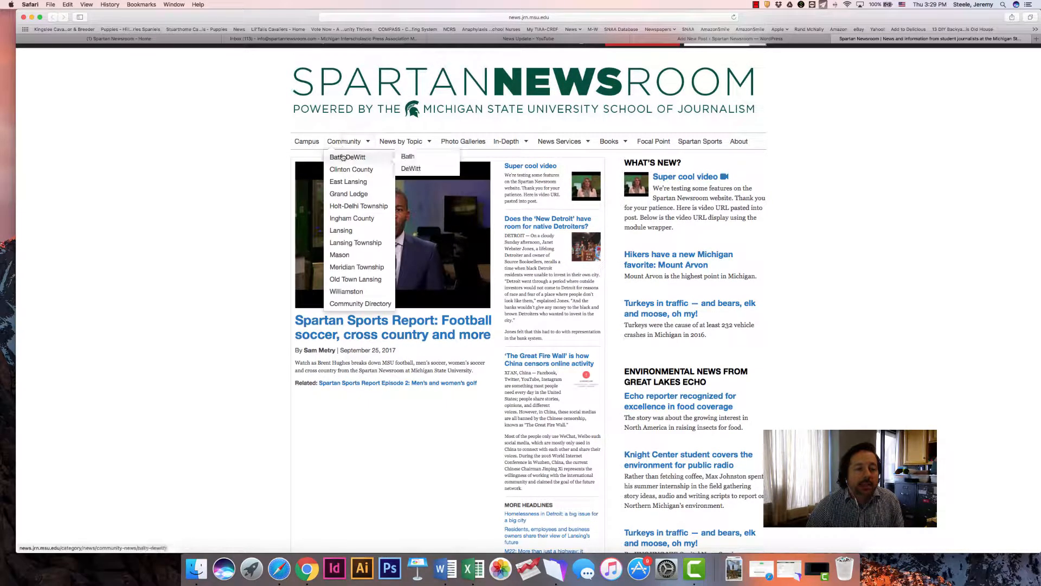
{"action": "mouse_move", "coordinate": [392, 141]}
{"action": "mouse_move", "coordinate": [397, 183]}
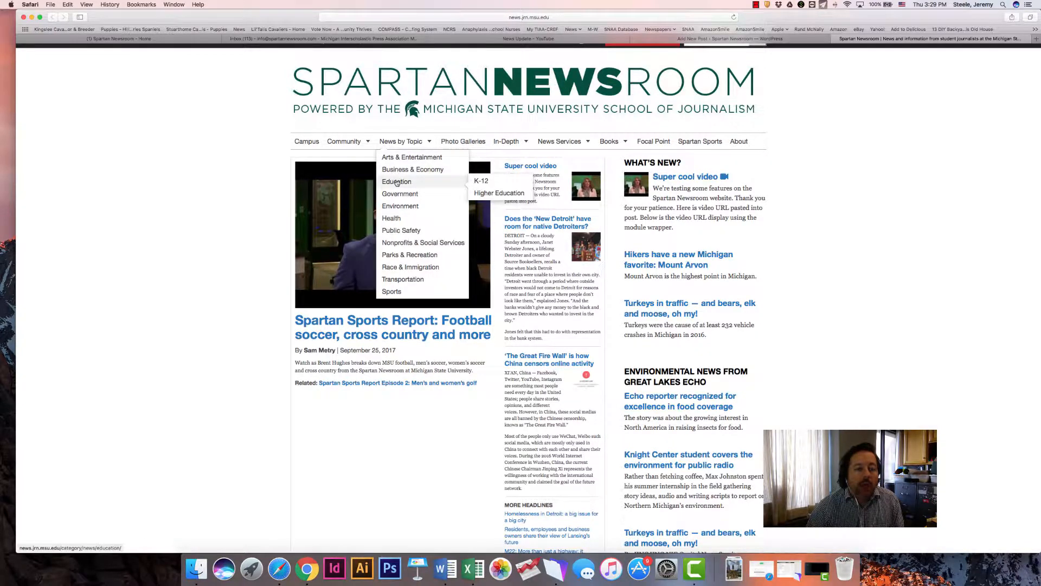
{"action": "left_click", "coordinate": [307, 143]}
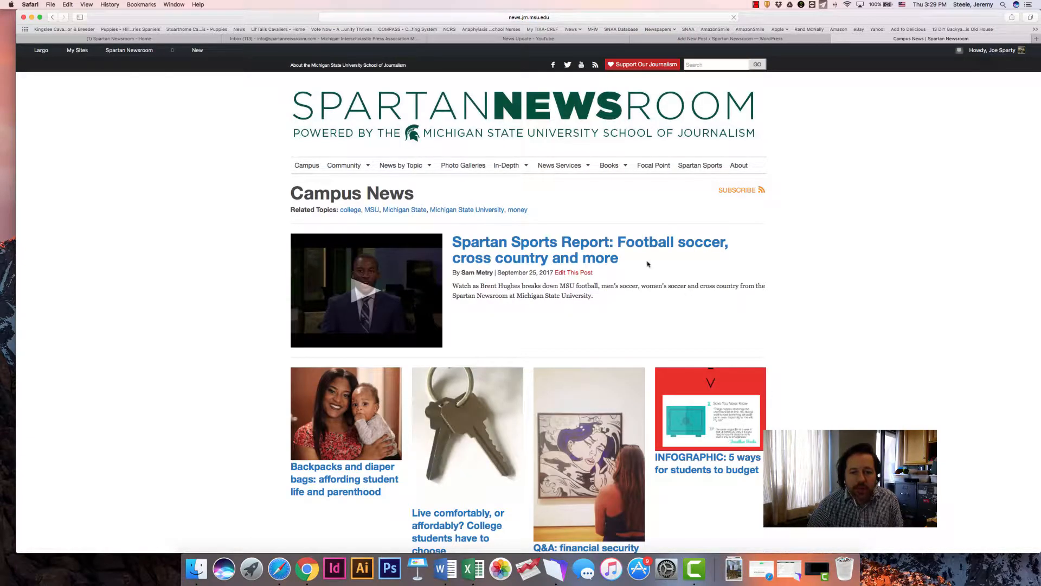
{"action": "scroll", "coordinate": [448, 327], "scroll_direction": "down", "scroll_amount": 10}
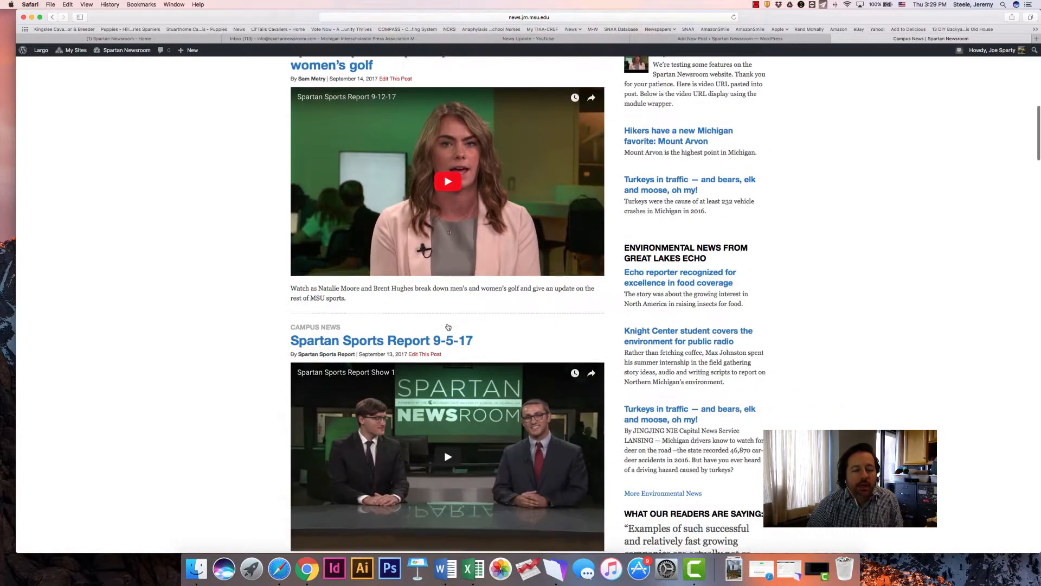
{"action": "scroll", "coordinate": [448, 327], "scroll_direction": "down", "scroll_amount": 9}
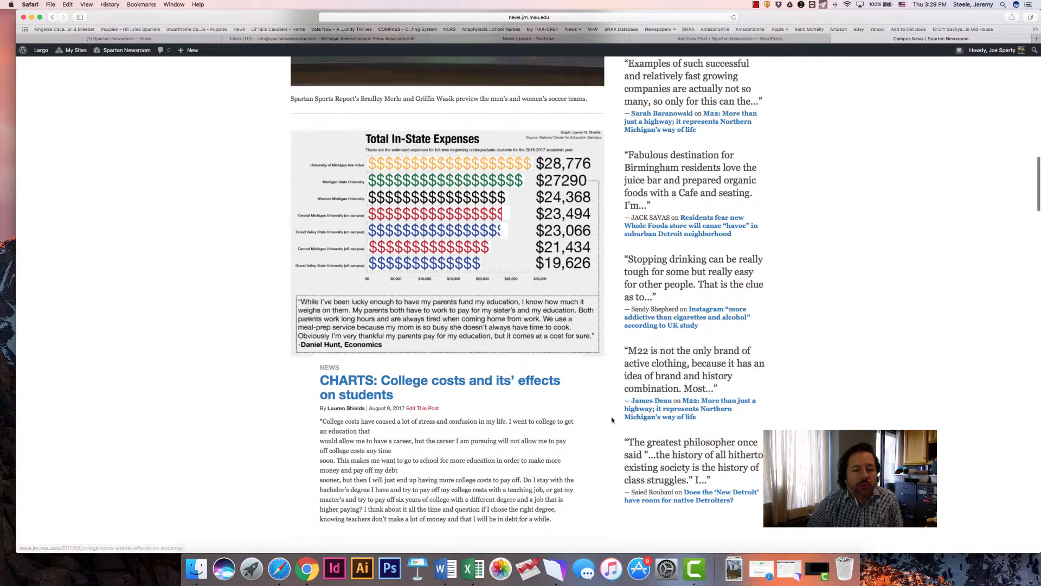
{"action": "scroll", "coordinate": [611, 419], "scroll_direction": "down", "scroll_amount": 3}
{"action": "scroll", "coordinate": [337, 286], "scroll_direction": "up", "scroll_amount": 15}
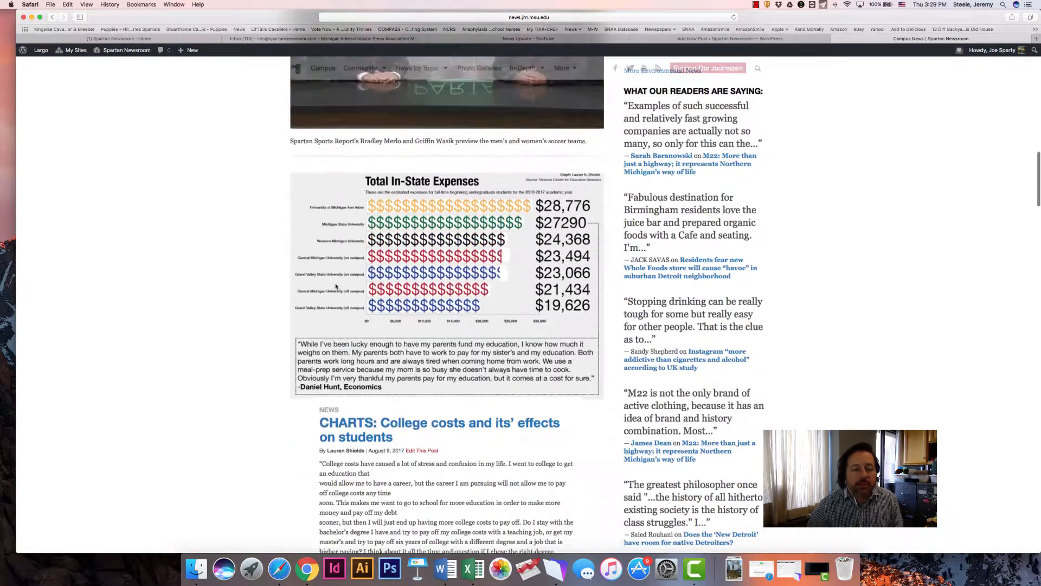
{"action": "scroll", "coordinate": [336, 287], "scroll_direction": "up", "scroll_amount": 5}
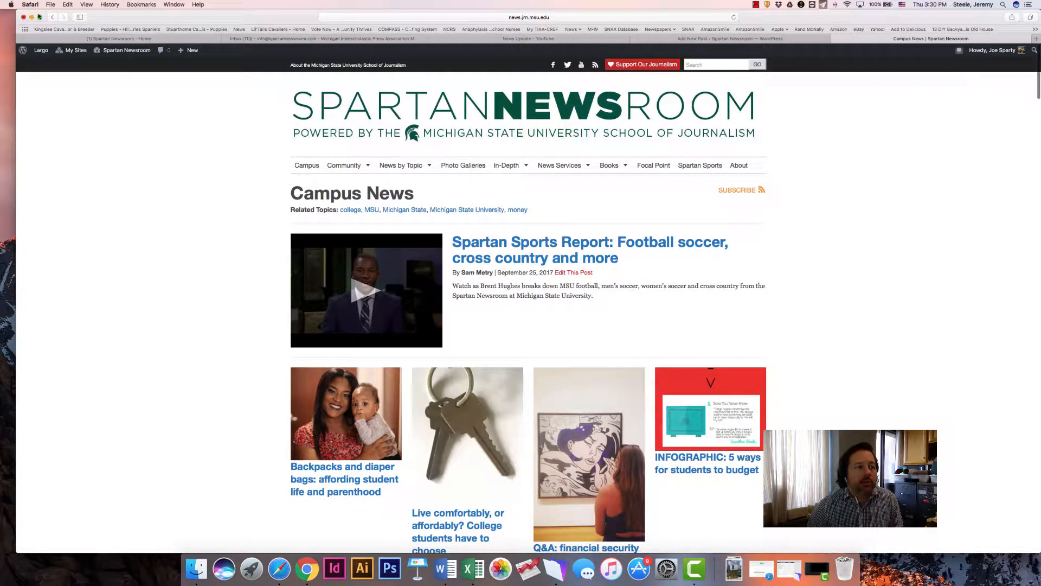
{"action": "left_click", "coordinate": [52, 17]}
Return to the unfinished new post and enter "put your excerpt text here" as its excerpt
{"action": "left_click", "coordinate": [511, 40]}
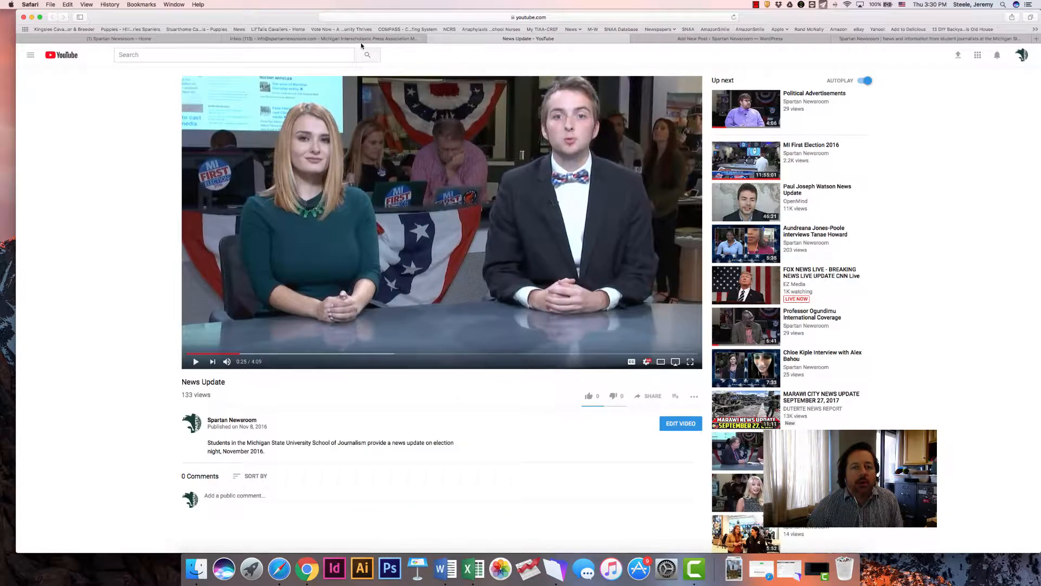
{"action": "left_click", "coordinate": [350, 40]}
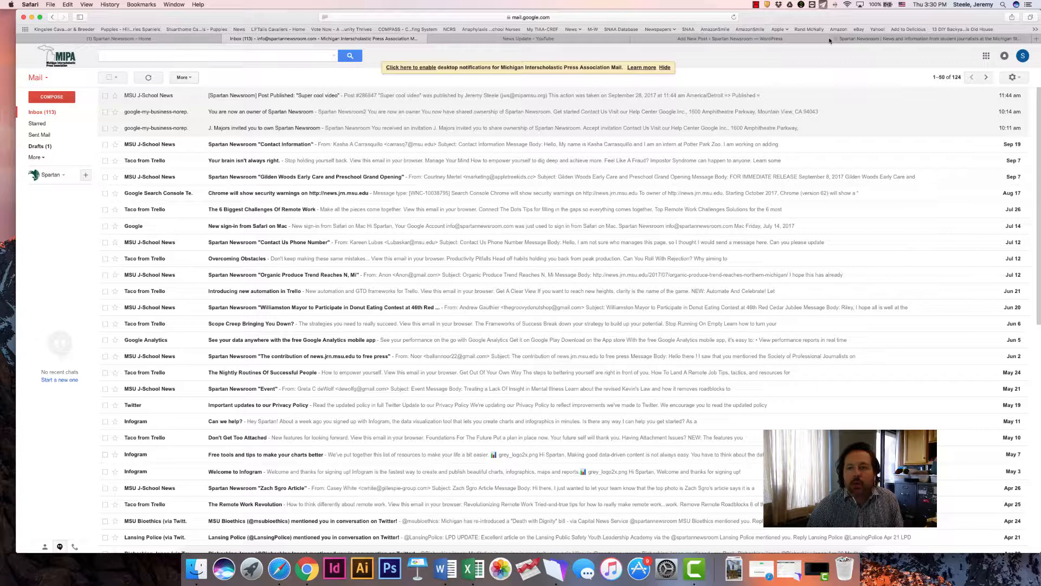
{"action": "left_click", "coordinate": [744, 39]}
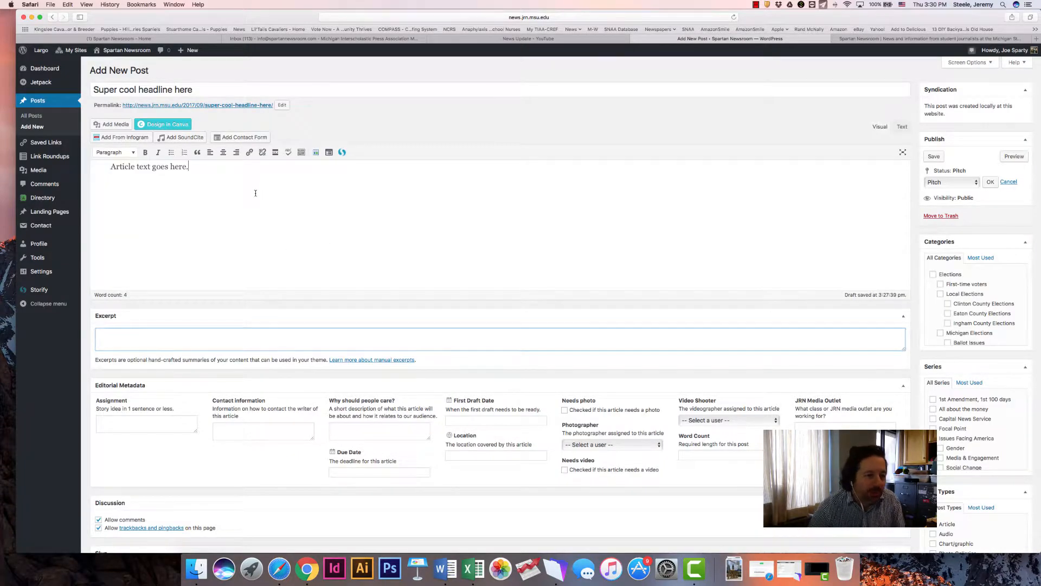
{"action": "left_click", "coordinate": [124, 330]}
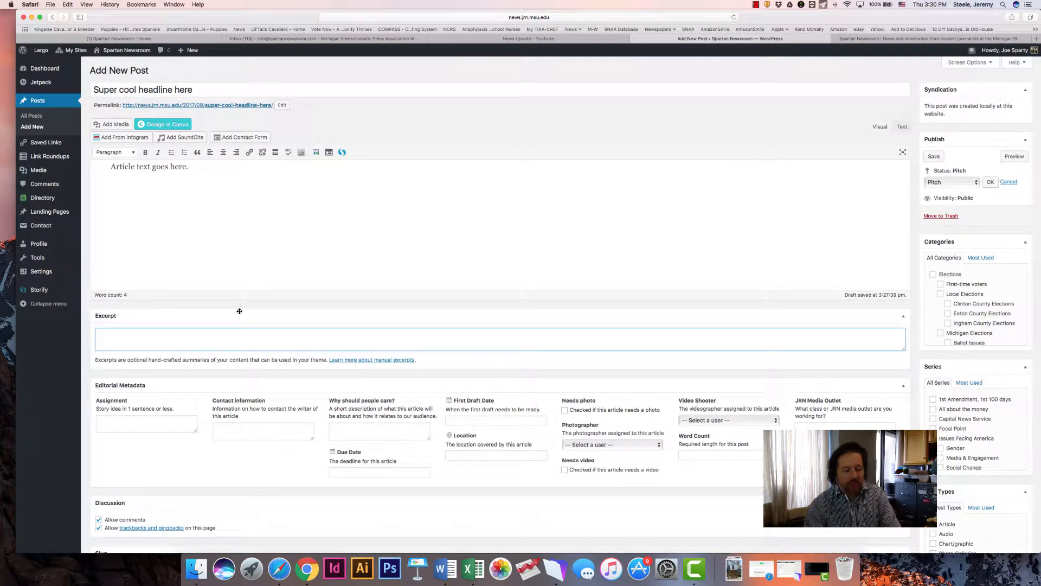
{"action": "type", "text": "put your ex"}
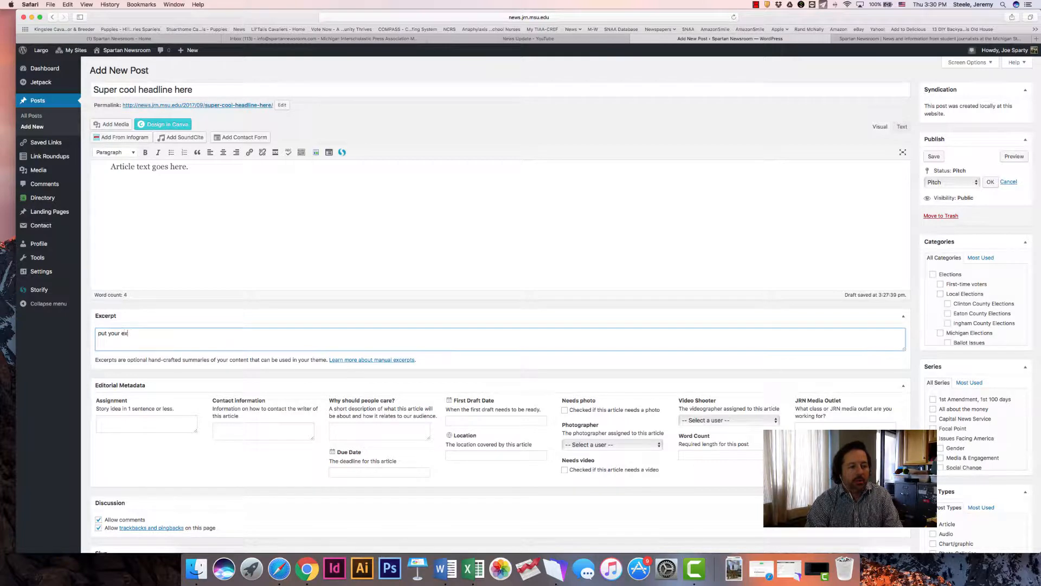
{"action": "type", "text": "per"}
{"action": "key", "text": "BackSpace"}
{"action": "key", "text": "BackSpace"}
{"action": "type", "text": "erpt text here"}
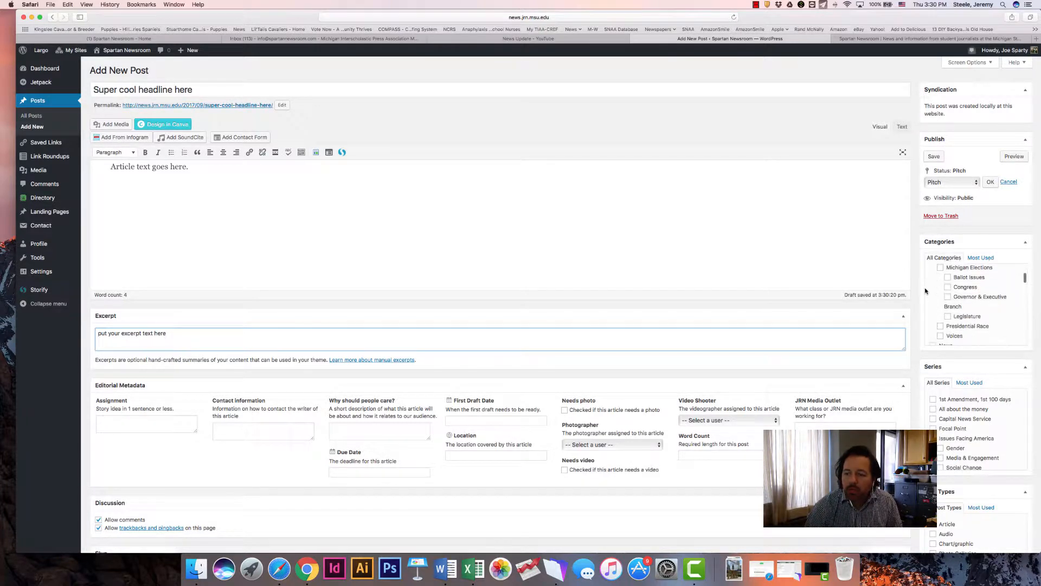
Assign the post to the News category and its Business & Economy subcategory
{"action": "scroll", "coordinate": [917, 265], "scroll_direction": "down", "scroll_amount": 3}
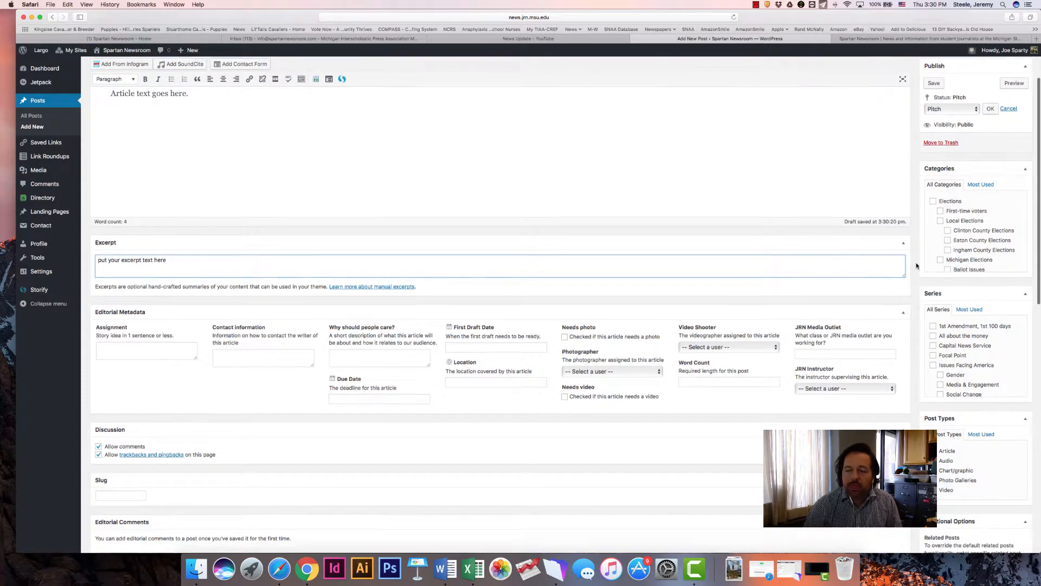
{"action": "scroll", "coordinate": [918, 266], "scroll_direction": "up", "scroll_amount": 1}
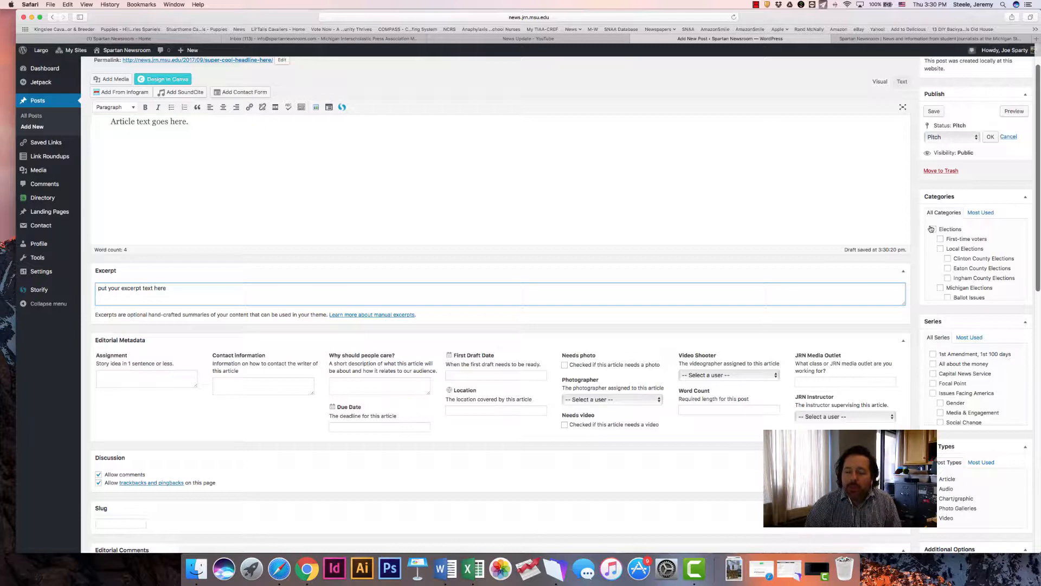
{"action": "scroll", "coordinate": [958, 264], "scroll_direction": "down", "scroll_amount": 1}
{"action": "scroll", "coordinate": [958, 264], "scroll_direction": "down", "scroll_amount": 5}
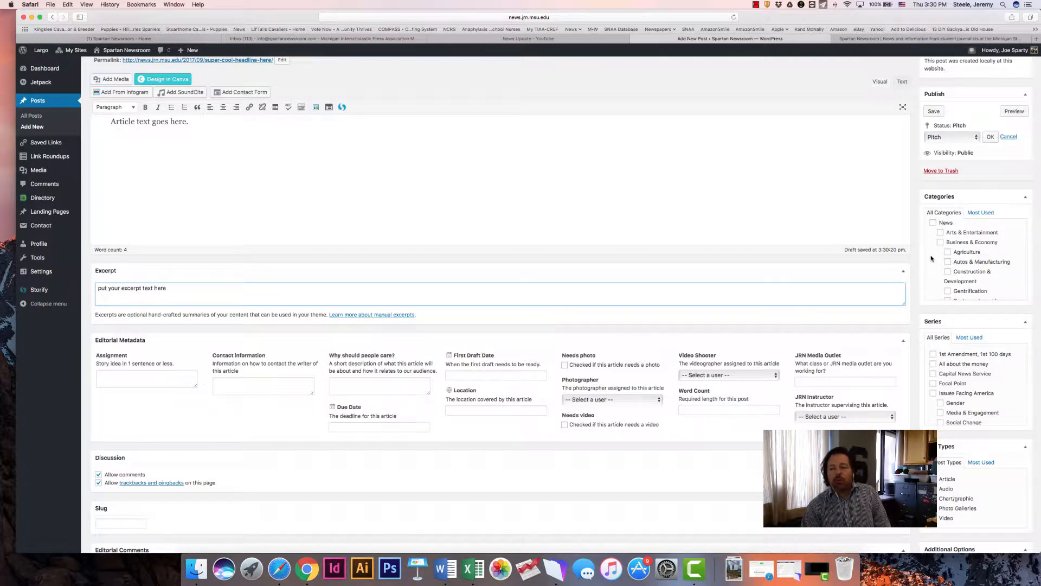
{"action": "scroll", "coordinate": [931, 256], "scroll_direction": "up", "scroll_amount": 2}
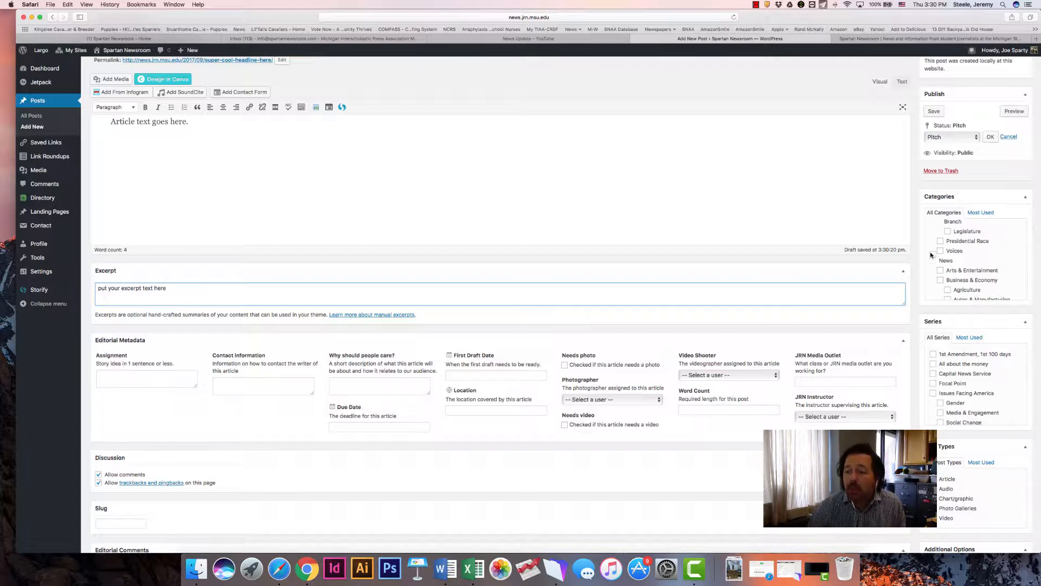
{"action": "left_click", "coordinate": [933, 263]}
{"action": "scroll", "coordinate": [933, 268], "scroll_direction": "down", "scroll_amount": 2}
{"action": "scroll", "coordinate": [932, 270], "scroll_direction": "down", "scroll_amount": 1}
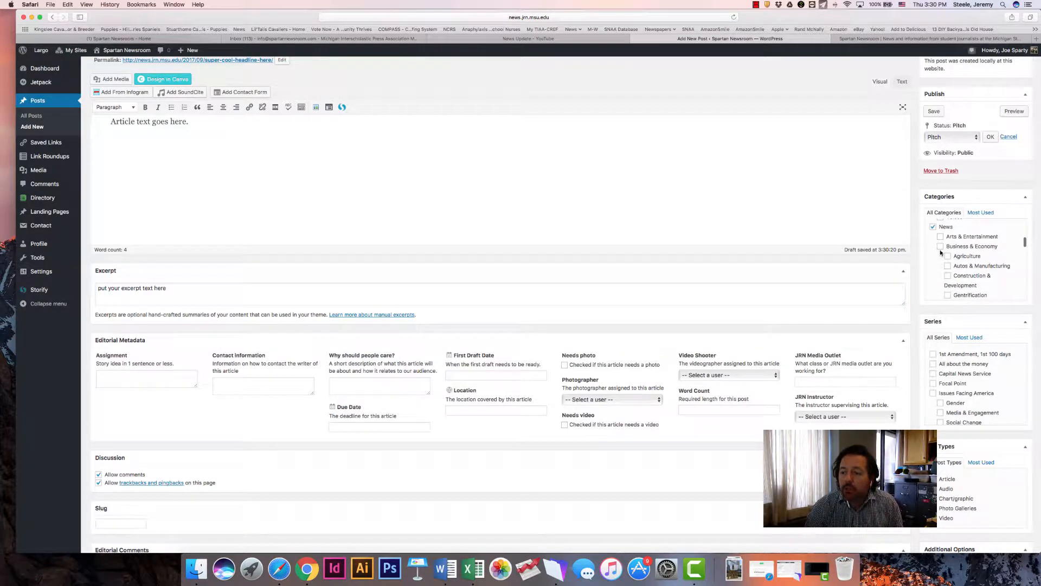
{"action": "scroll", "coordinate": [936, 271], "scroll_direction": "down", "scroll_amount": 6}
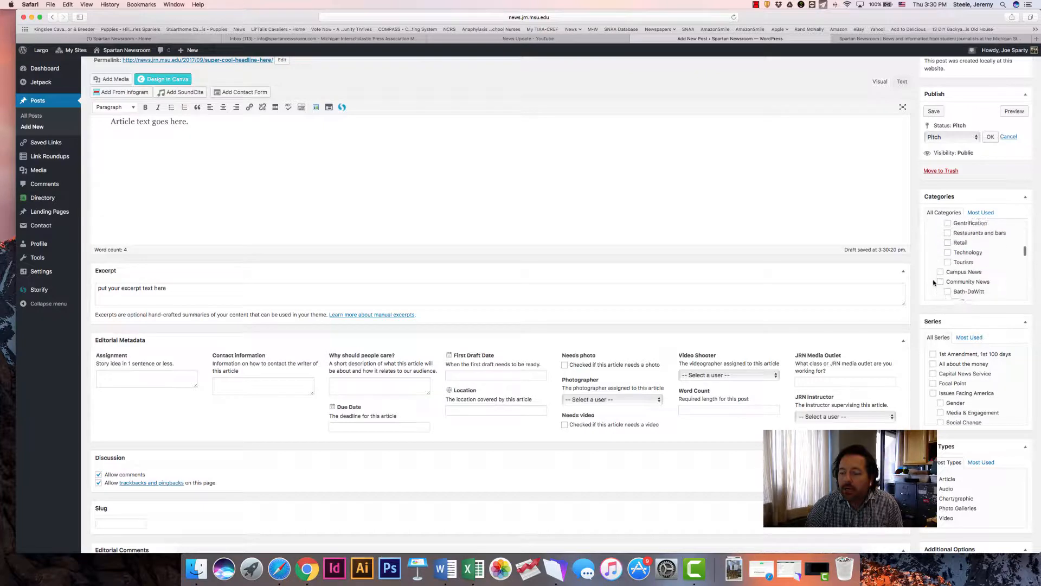
Add the Sports category to the post
{"action": "scroll", "coordinate": [934, 282], "scroll_direction": "down", "scroll_amount": 6}
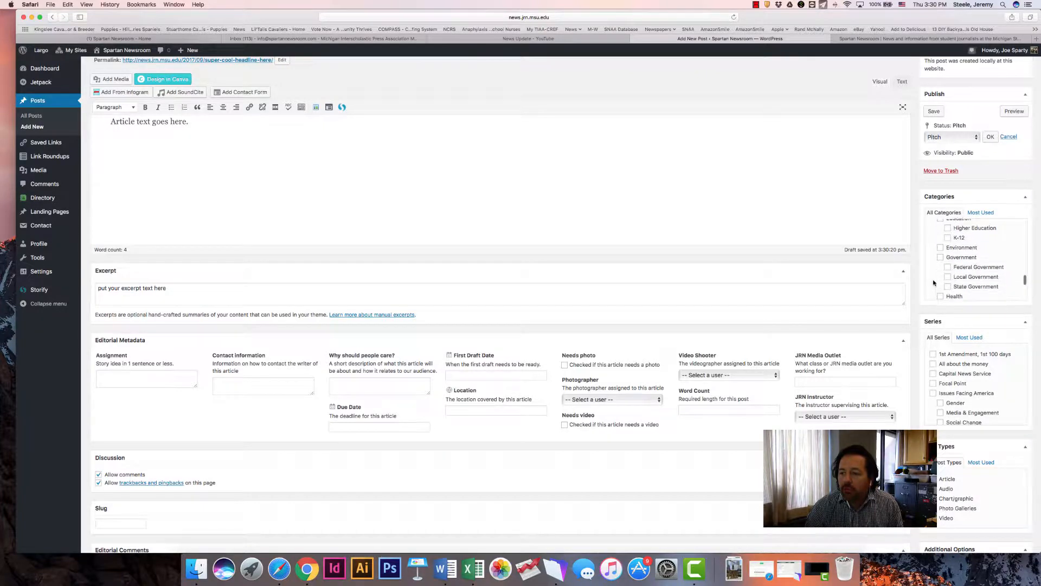
{"action": "scroll", "coordinate": [933, 285], "scroll_direction": "down", "scroll_amount": 6}
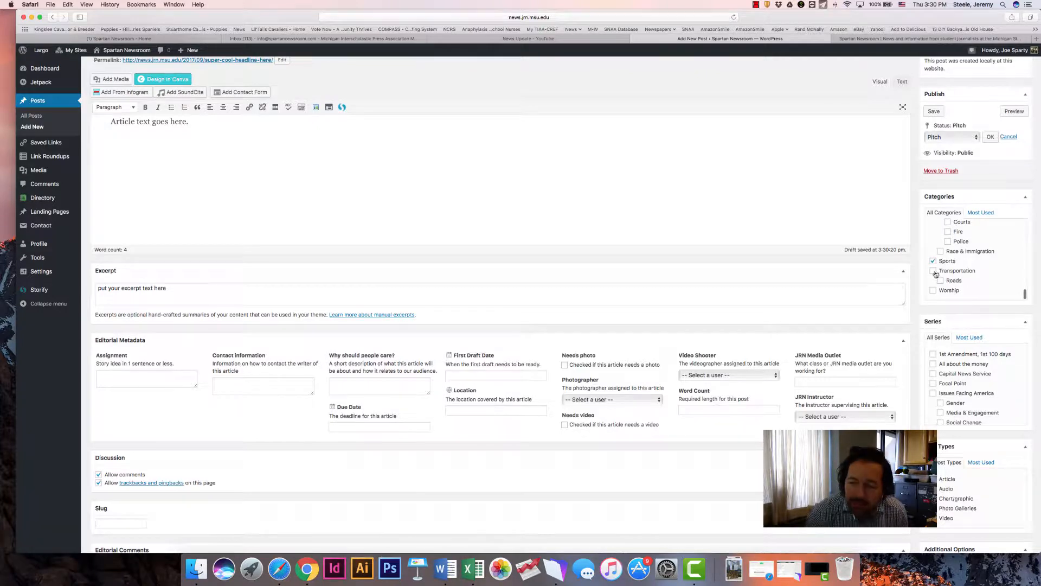
{"action": "scroll", "coordinate": [952, 252], "scroll_direction": "up", "scroll_amount": 5}
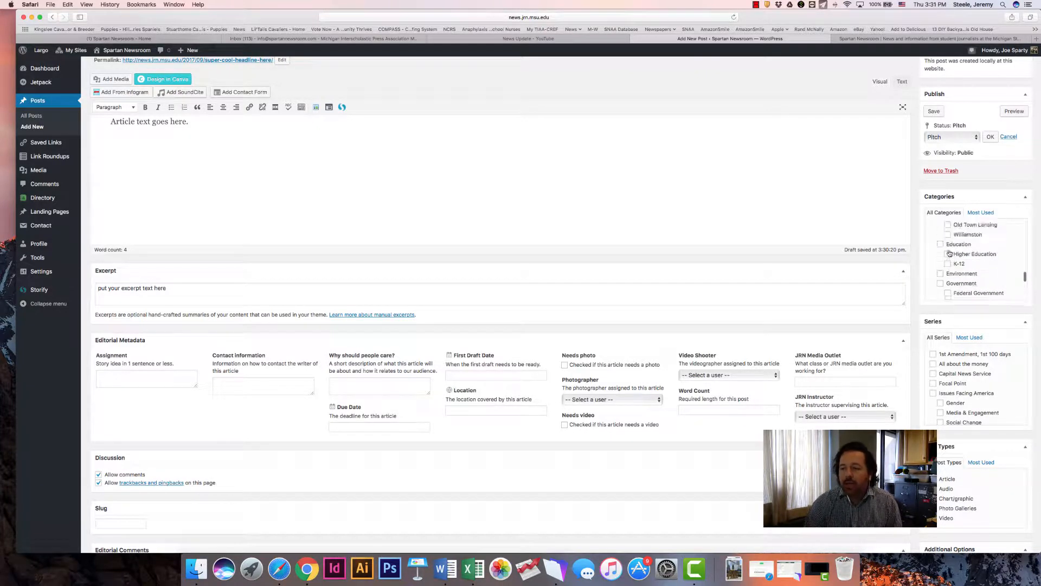
{"action": "scroll", "coordinate": [949, 252], "scroll_direction": "up", "scroll_amount": 8}
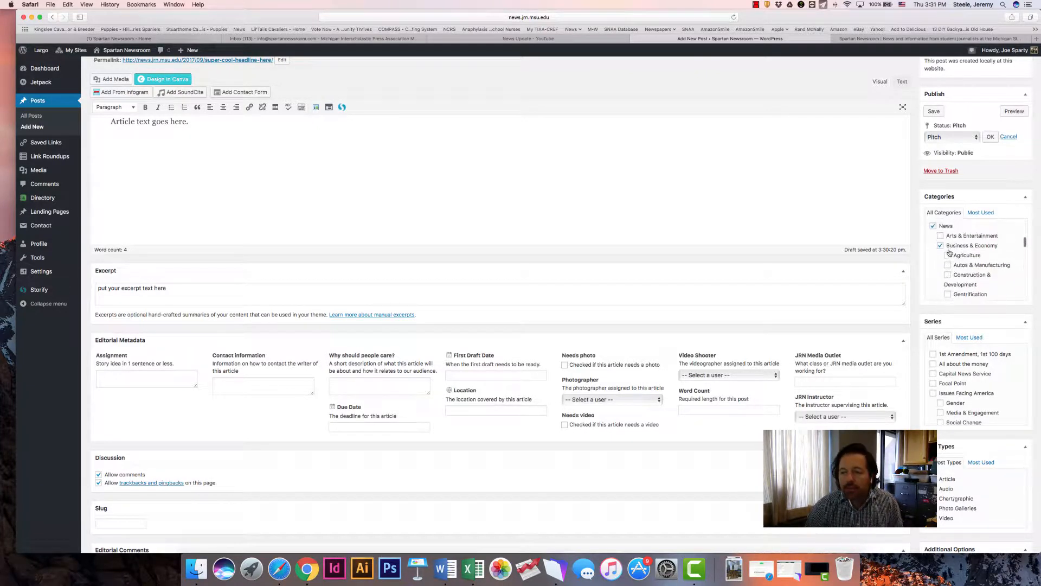
{"action": "scroll", "coordinate": [949, 253], "scroll_direction": "up", "scroll_amount": 5}
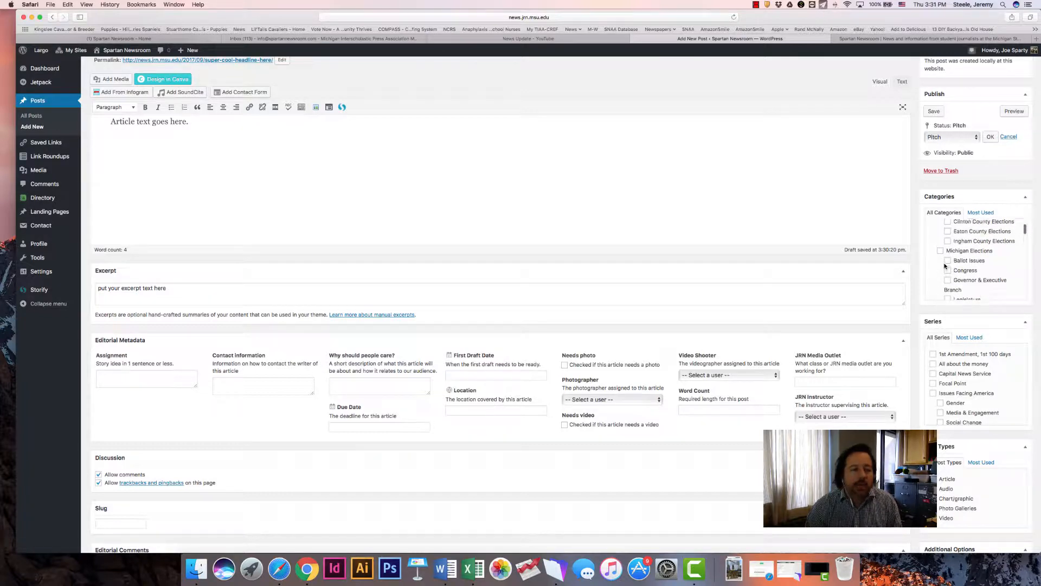
{"action": "scroll", "coordinate": [945, 266], "scroll_direction": "up", "scroll_amount": 2}
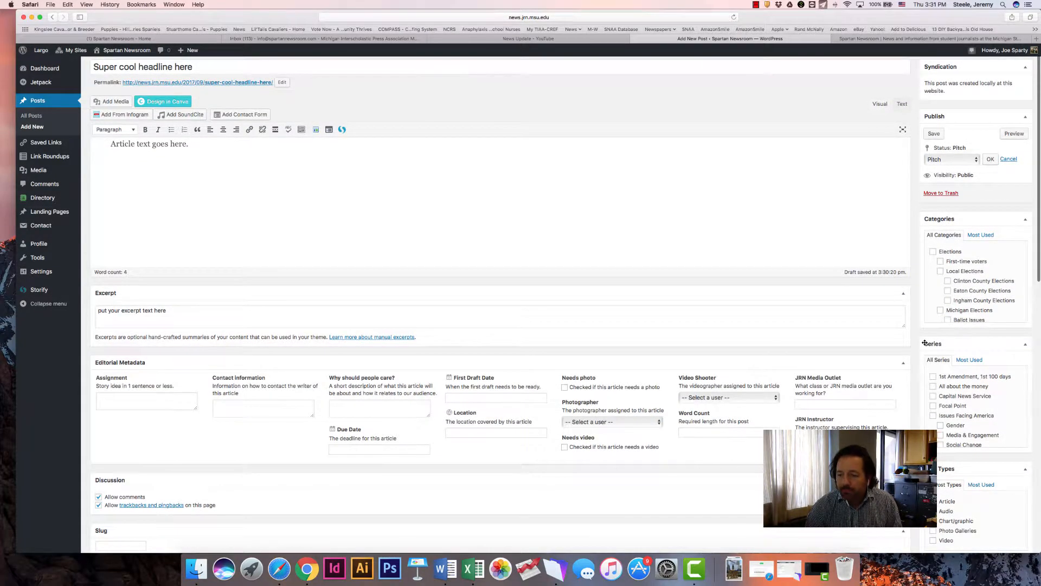
Assign the post to the Focal Point series and review the other available series
{"action": "scroll", "coordinate": [925, 342], "scroll_direction": "down", "scroll_amount": 5}
{"action": "scroll", "coordinate": [924, 342], "scroll_direction": "down", "scroll_amount": 1}
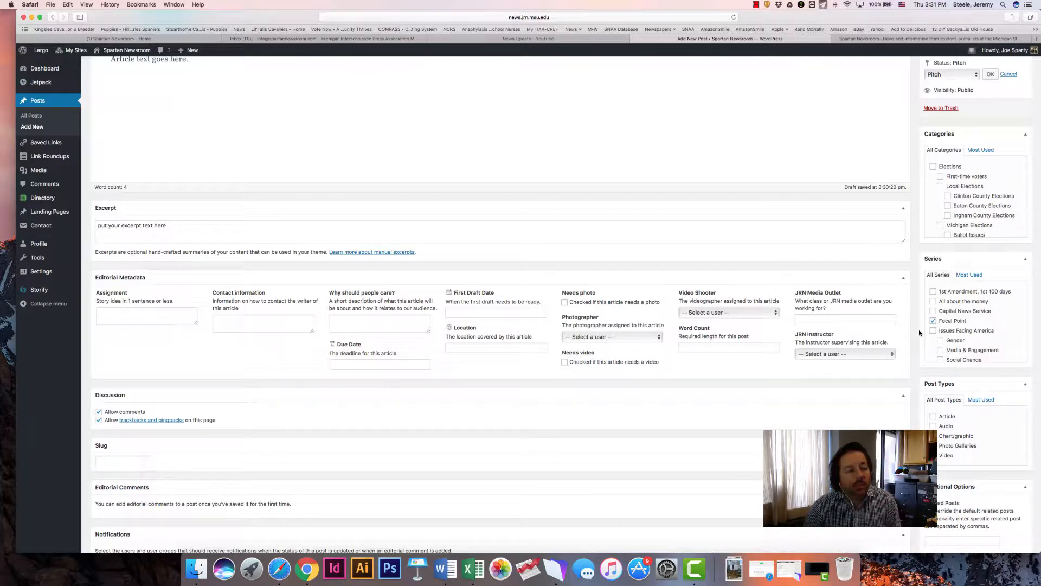
{"action": "scroll", "coordinate": [927, 329], "scroll_direction": "down", "scroll_amount": 1}
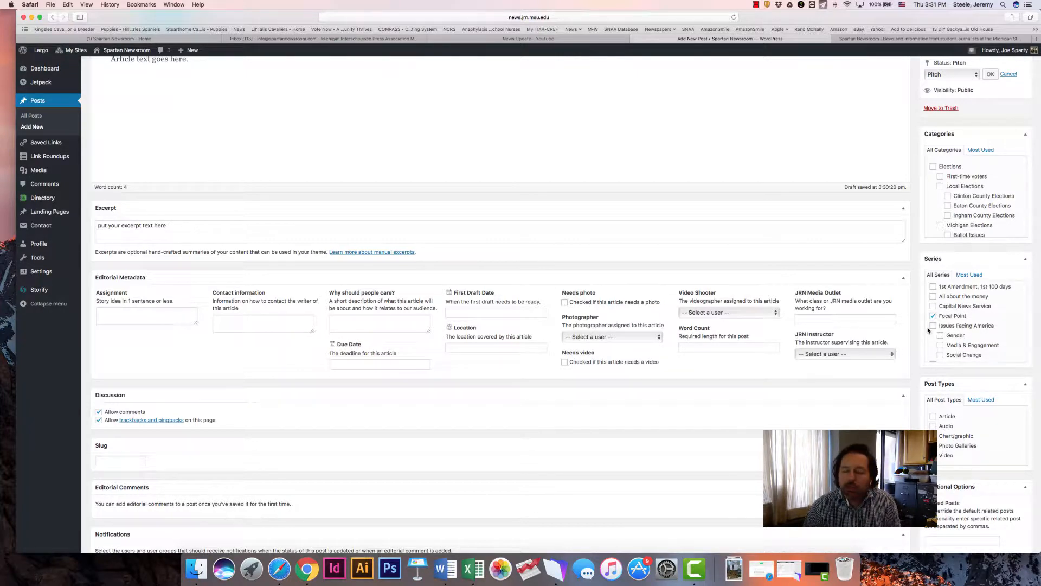
{"action": "scroll", "coordinate": [928, 330], "scroll_direction": "down", "scroll_amount": 1}
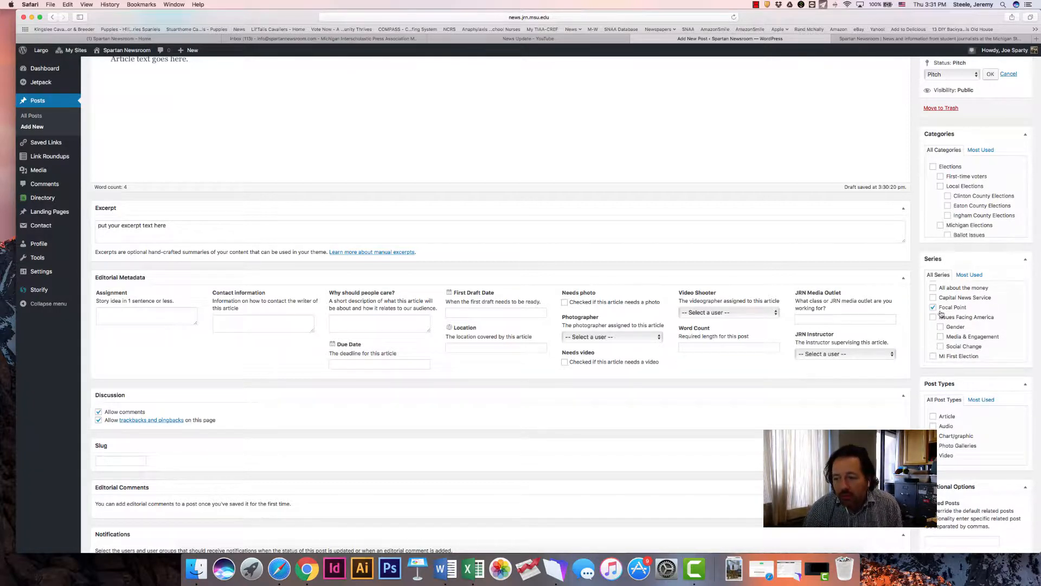
{"action": "scroll", "coordinate": [966, 350], "scroll_direction": "down", "scroll_amount": 2}
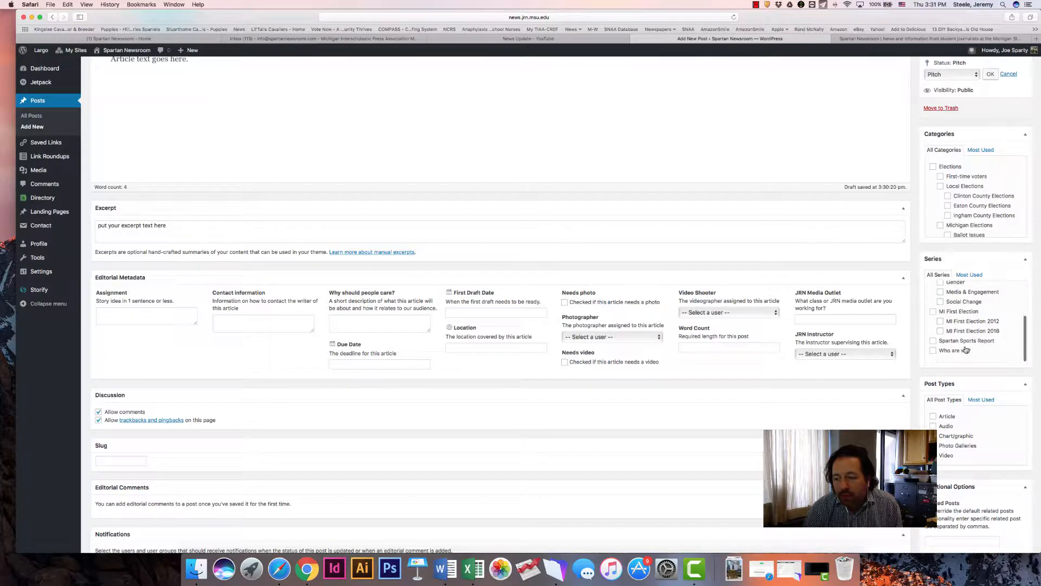
{"action": "scroll", "coordinate": [940, 333], "scroll_direction": "up", "scroll_amount": 2}
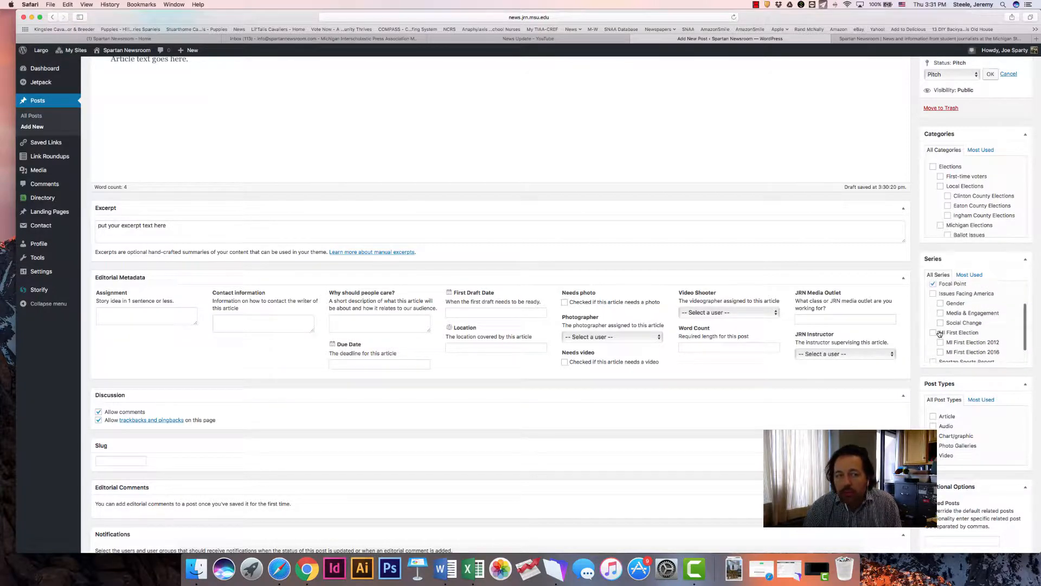
Set the post type to Video and check how the Spartan Newsroom homepage marks the "Super cool video" headline
{"action": "scroll", "coordinate": [940, 333], "scroll_direction": "down", "scroll_amount": 1}
{"action": "scroll", "coordinate": [935, 337], "scroll_direction": "down", "scroll_amount": 3}
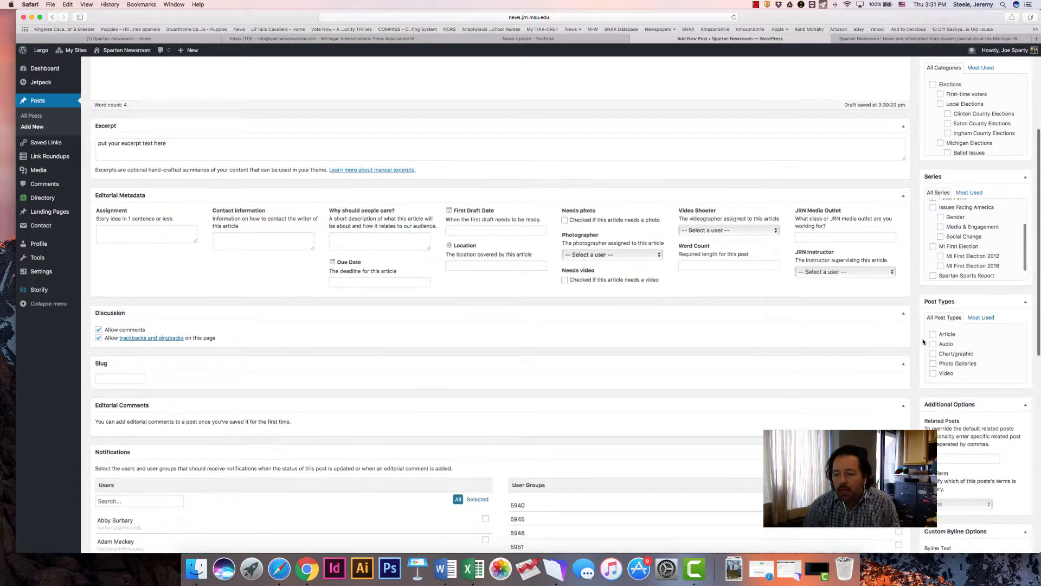
{"action": "left_click", "coordinate": [932, 374]}
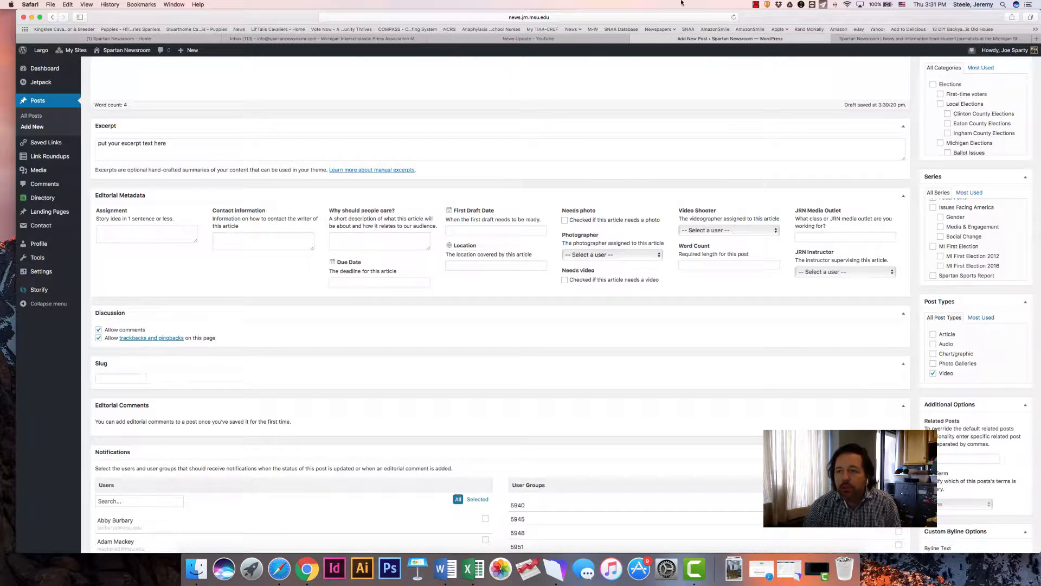
{"action": "left_click", "coordinate": [854, 39]}
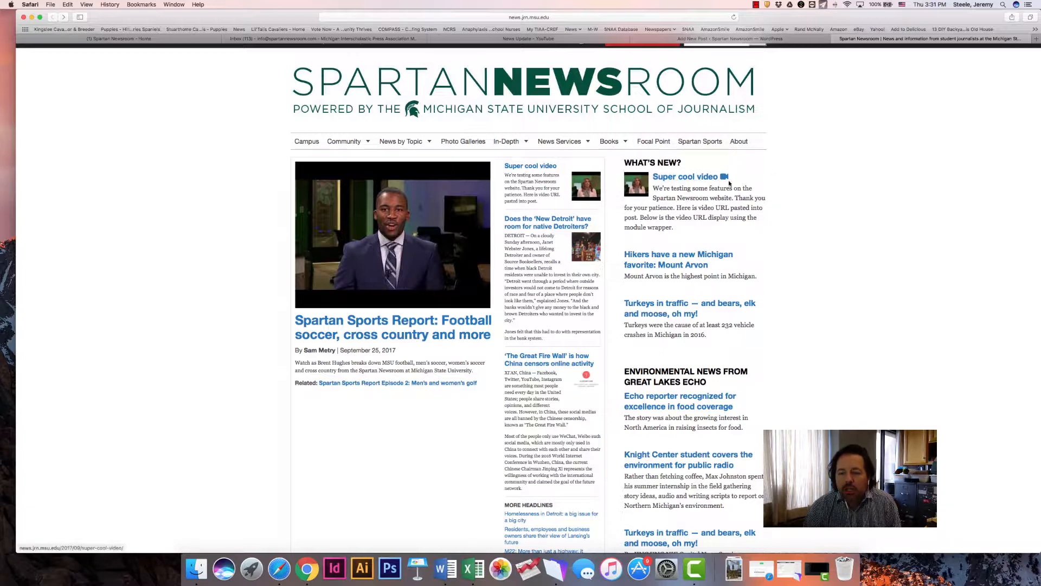
{"action": "left_click", "coordinate": [731, 39]}
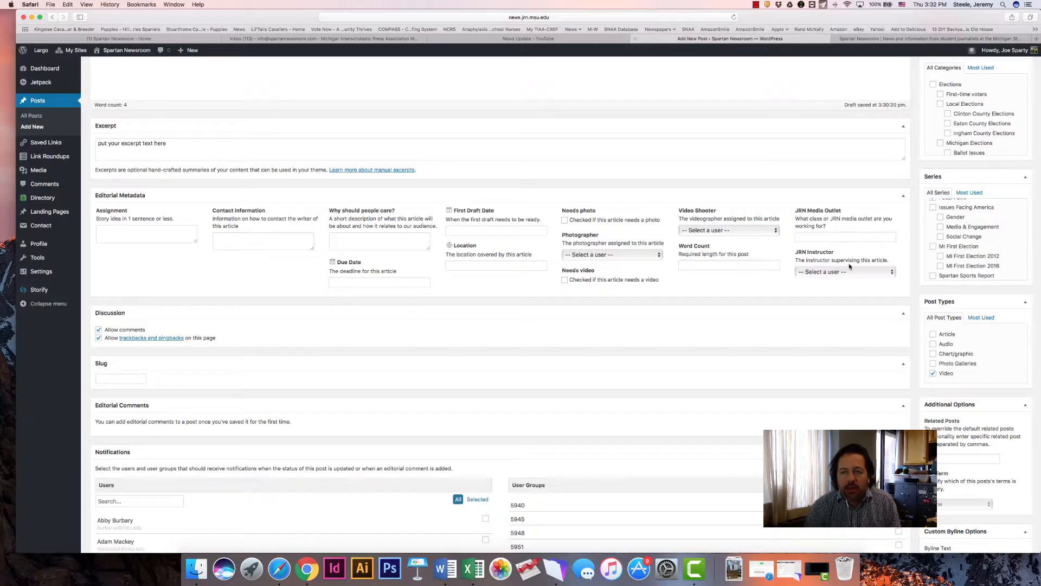
Open the post's featured media settings, choose Featured video, and select the Video URL field for entry
{"action": "scroll", "coordinate": [716, 373], "scroll_direction": "down", "scroll_amount": 1}
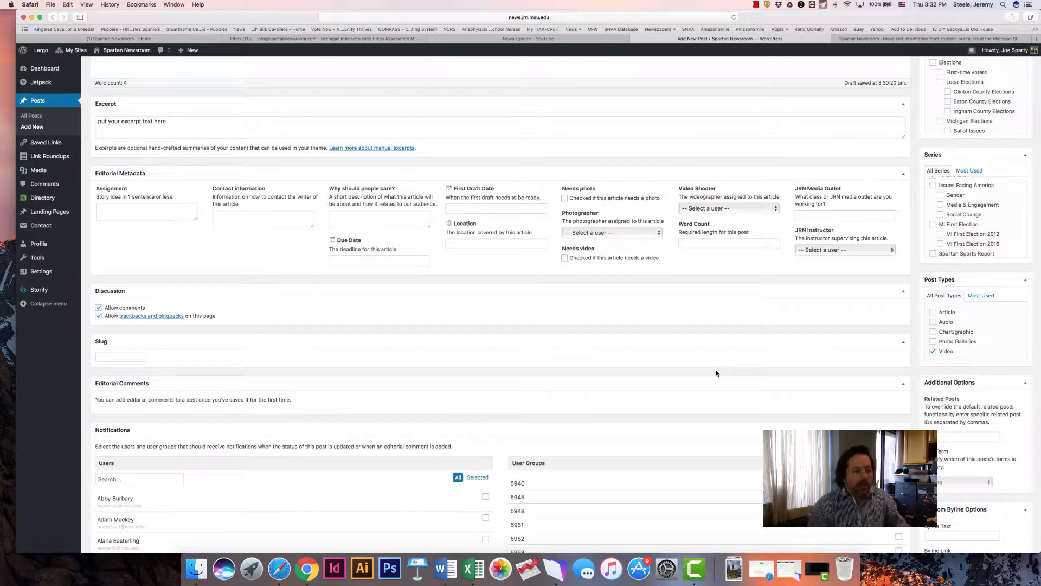
{"action": "scroll", "coordinate": [717, 373], "scroll_direction": "down", "scroll_amount": 8}
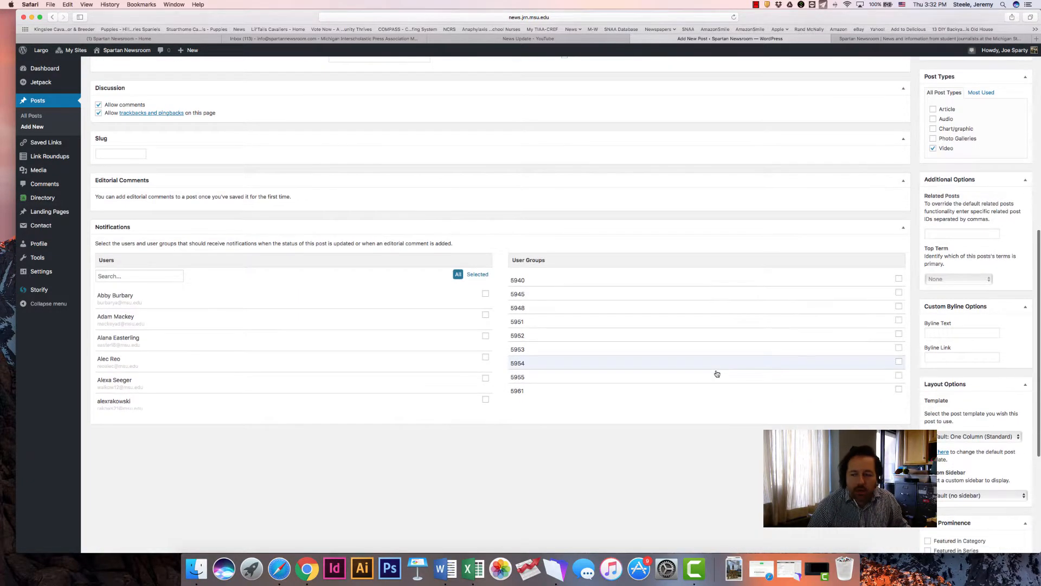
{"action": "scroll", "coordinate": [716, 374], "scroll_direction": "down", "scroll_amount": 5}
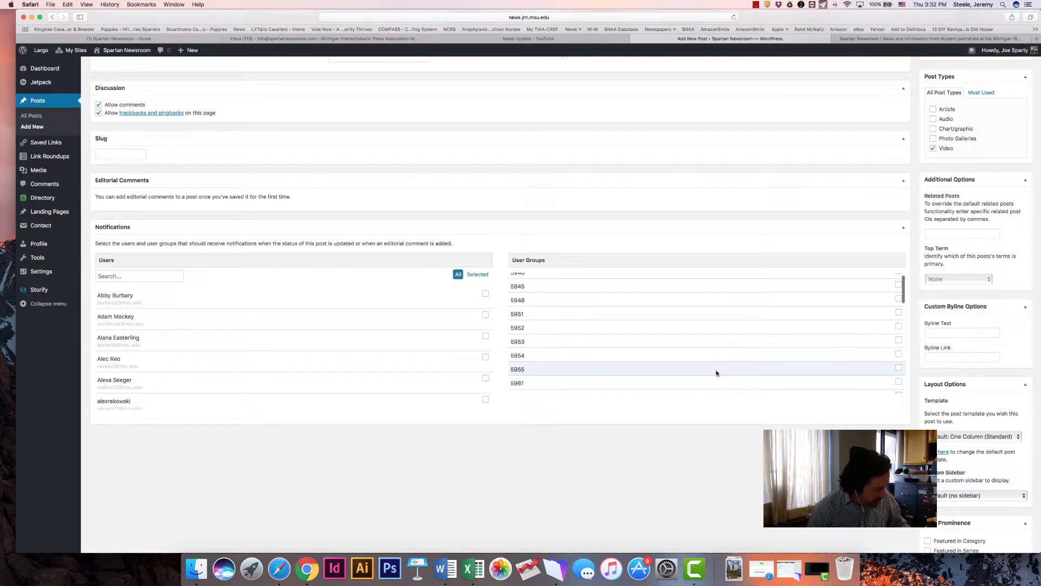
{"action": "scroll", "coordinate": [716, 373], "scroll_direction": "up", "scroll_amount": 10}
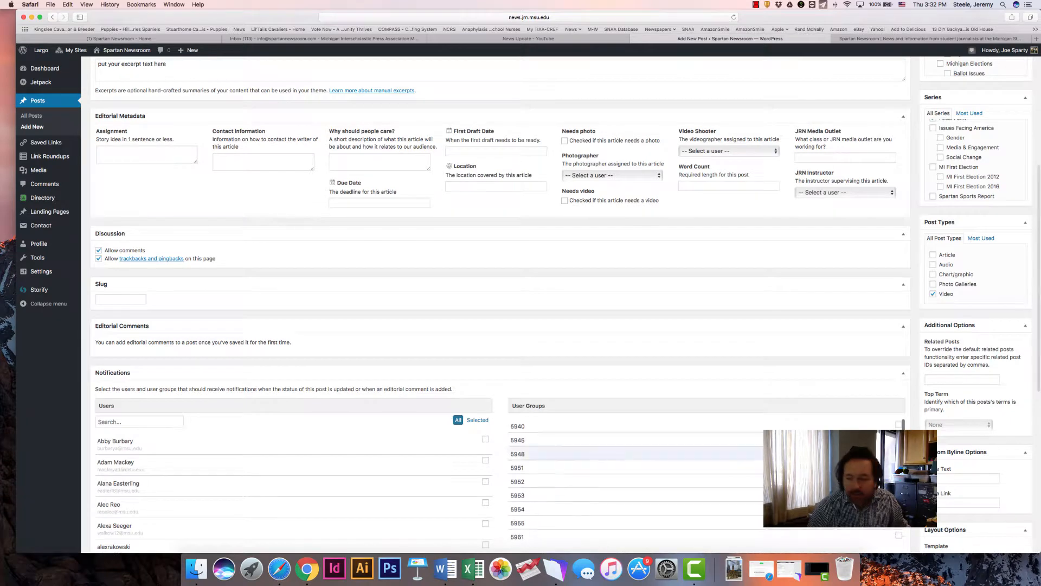
{"action": "scroll", "coordinate": [499, 303], "scroll_direction": "down", "scroll_amount": 5}
{"action": "scroll", "coordinate": [950, 478], "scroll_direction": "down", "scroll_amount": 3}
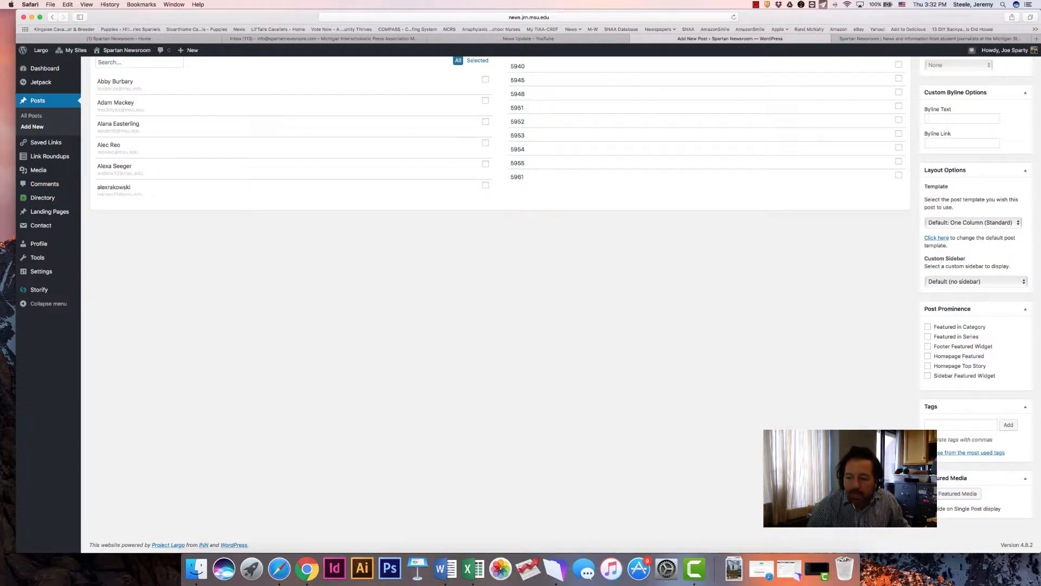
{"action": "left_click", "coordinate": [951, 495]}
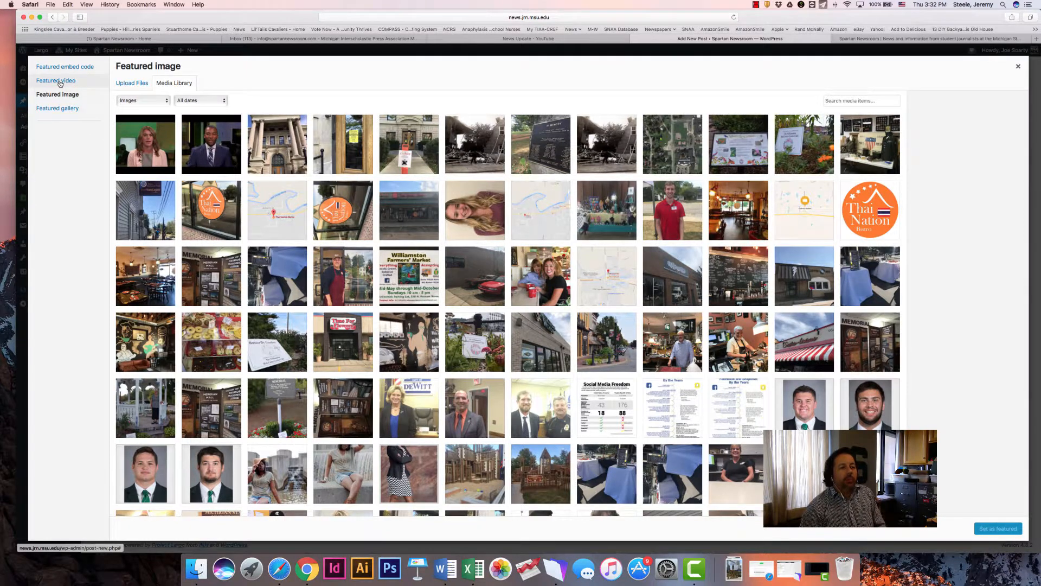
{"action": "left_click", "coordinate": [58, 81]}
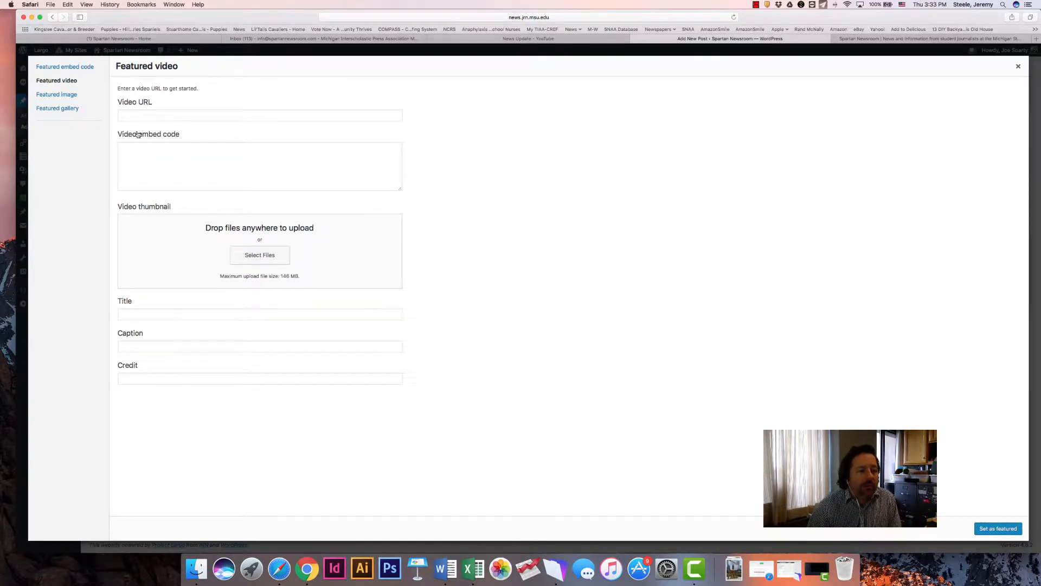
{"action": "left_click", "coordinate": [136, 114]}
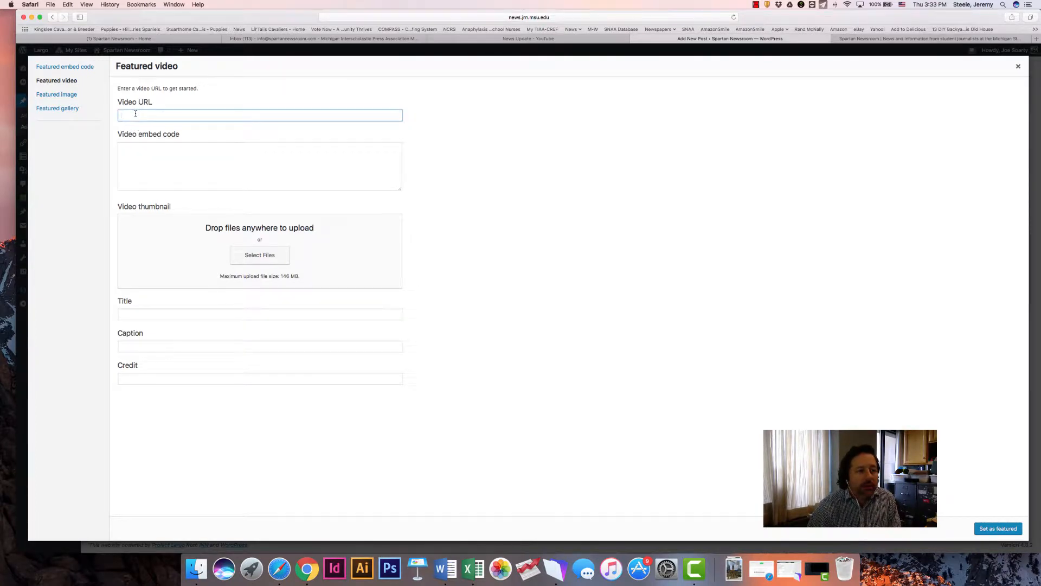
{"action": "left_click", "coordinate": [154, 168]}
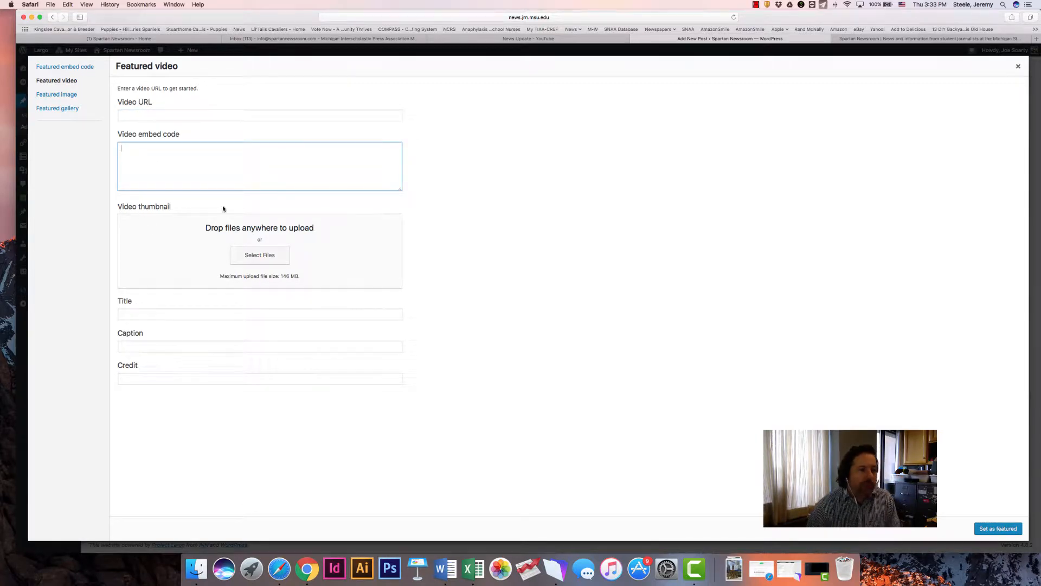
{"action": "left_click", "coordinate": [137, 115]}
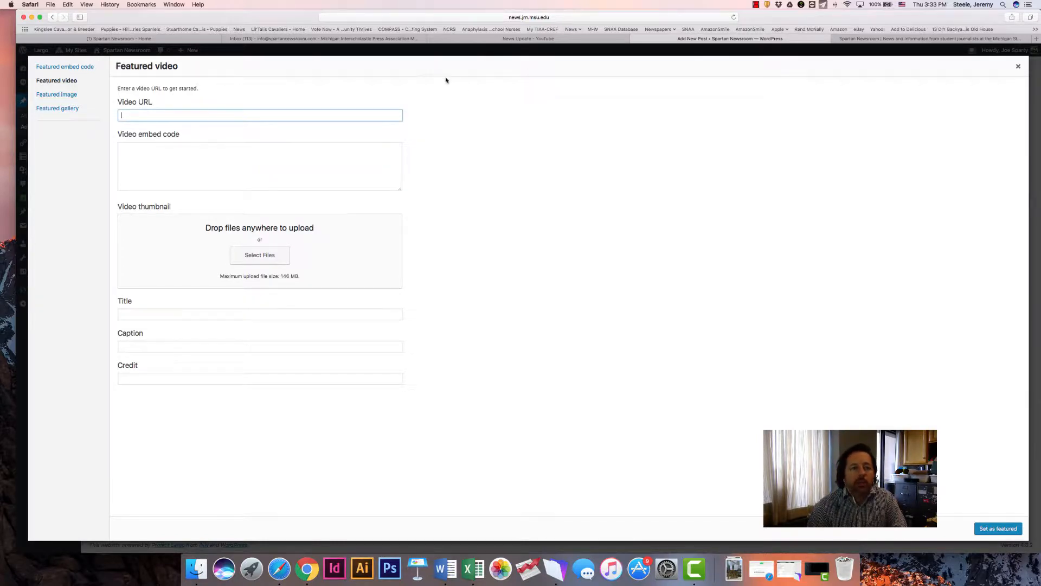
Copy the share link of the "News Update" YouTube video and paste it as the featured video's URL
{"action": "left_click", "coordinate": [484, 39]}
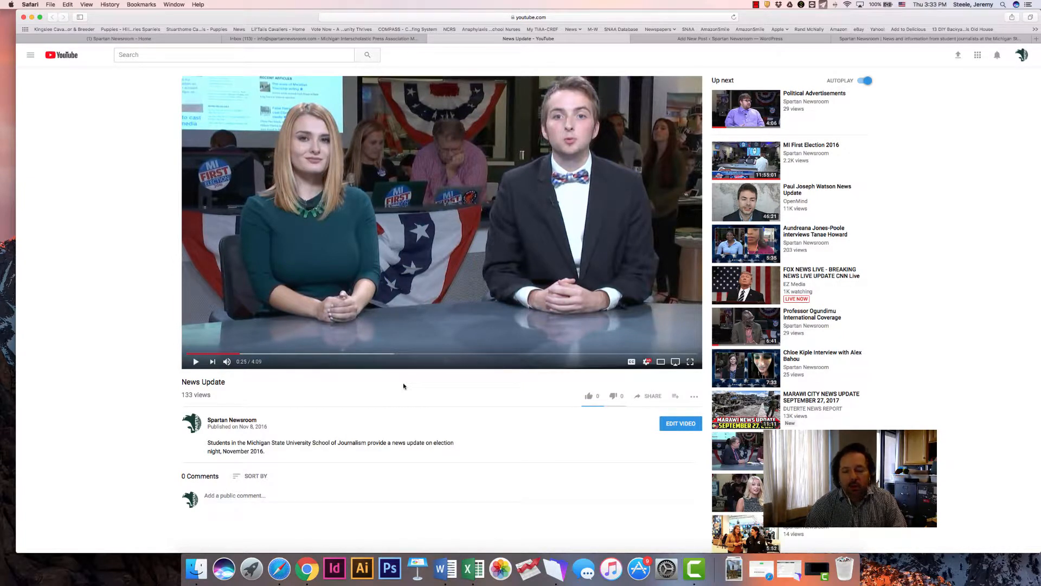
{"action": "left_click", "coordinate": [649, 396]}
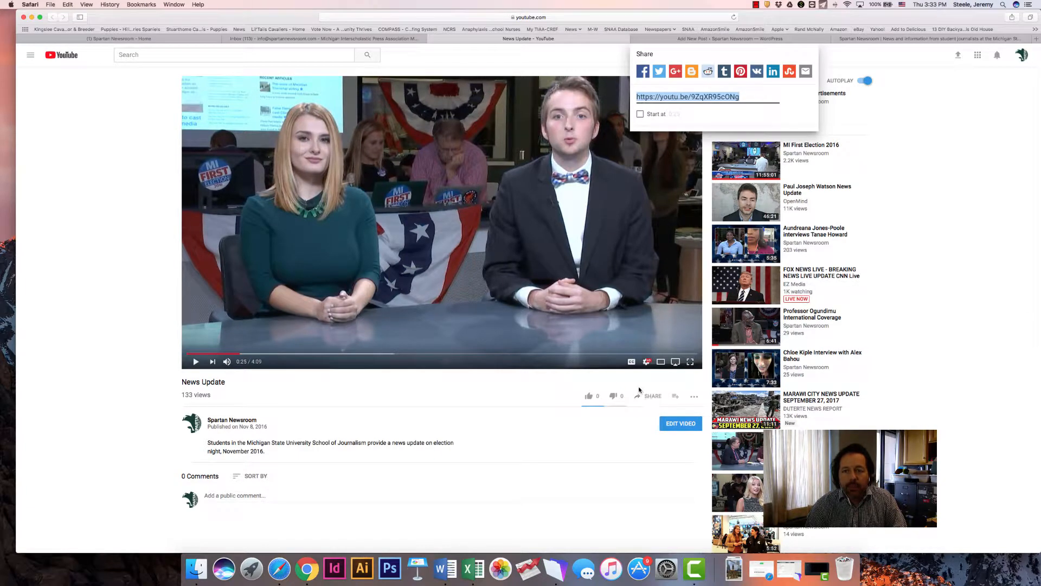
{"action": "triple_click", "coordinate": [660, 98]}
{"action": "key", "text": "super+c"}
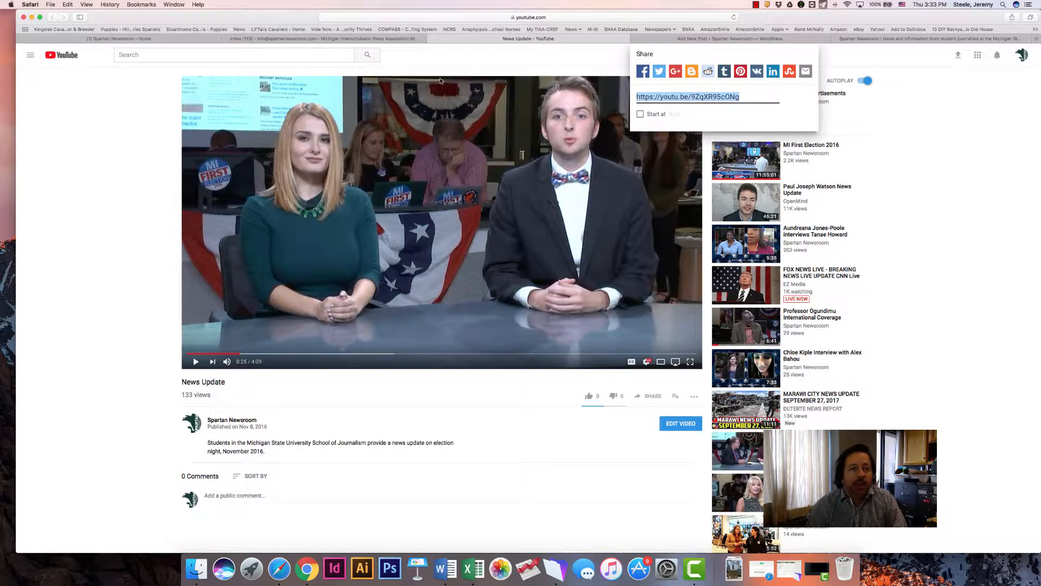
{"action": "left_click", "coordinate": [635, 39]}
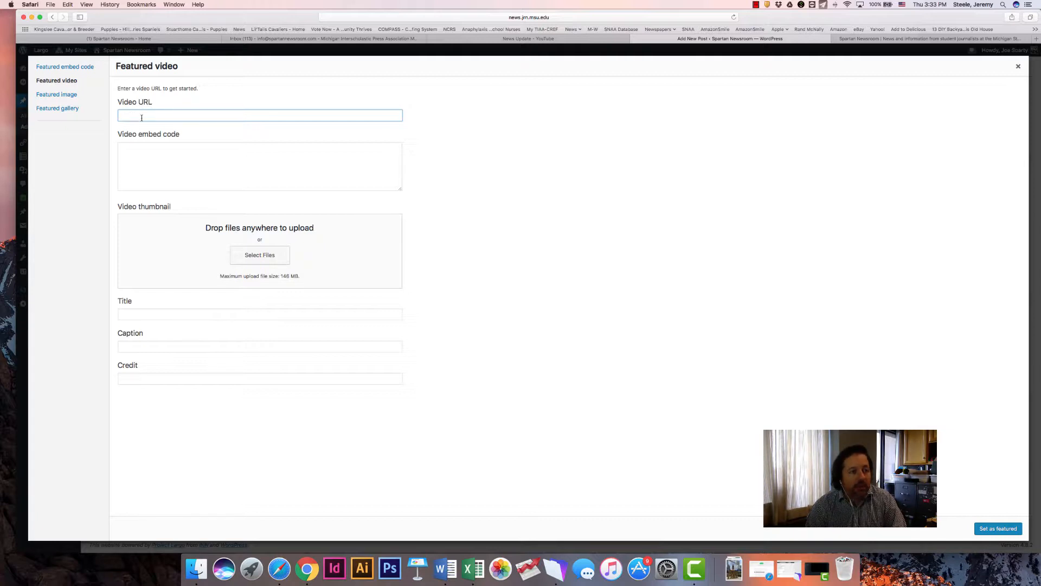
{"action": "key", "text": "super+v"}
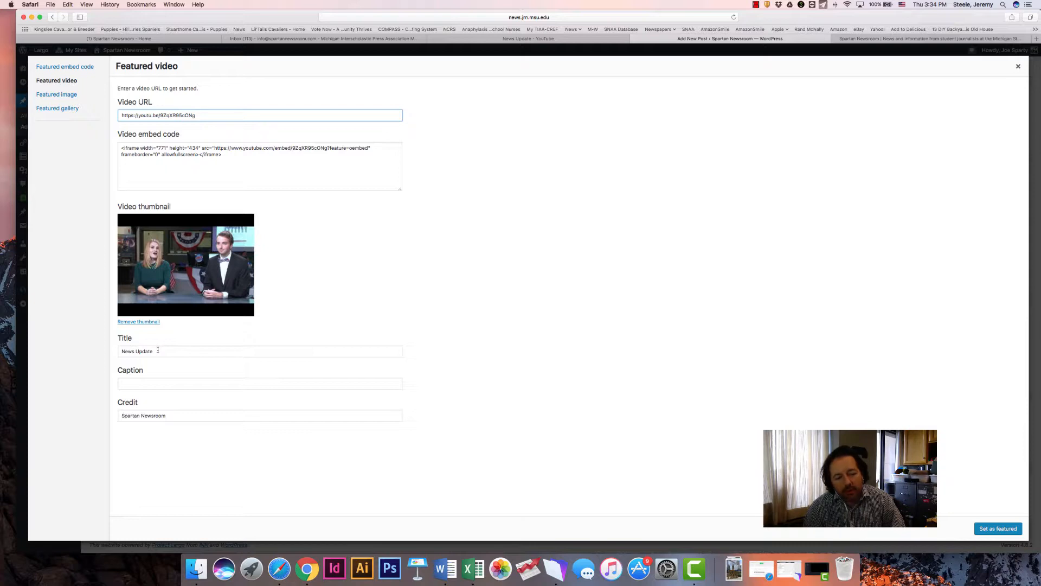
Check the featured video's title and credit, and set its caption to "Fill in the caption information"
{"action": "left_click", "coordinate": [161, 351]}
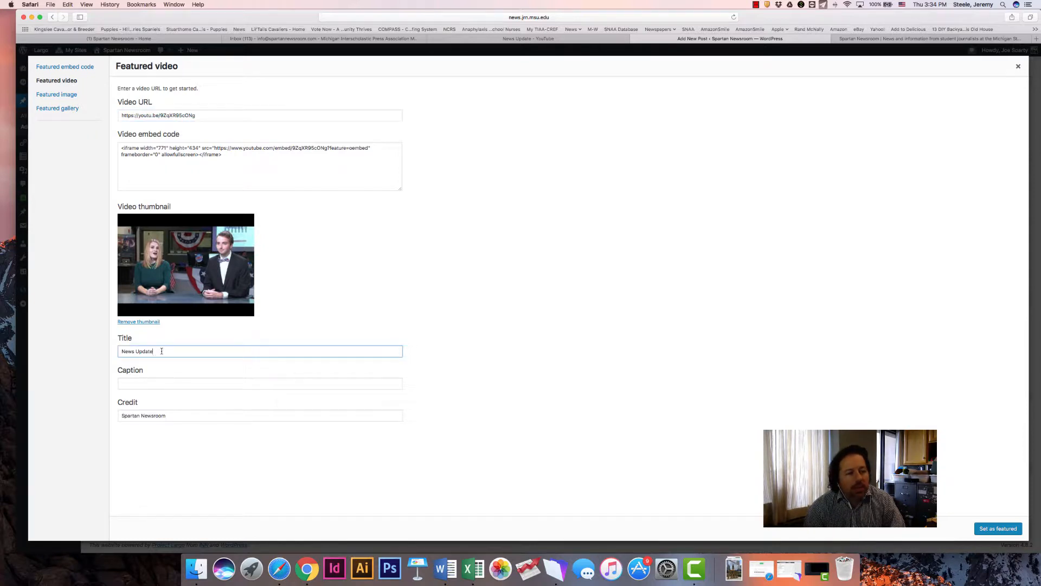
{"action": "left_click", "coordinate": [133, 383]}
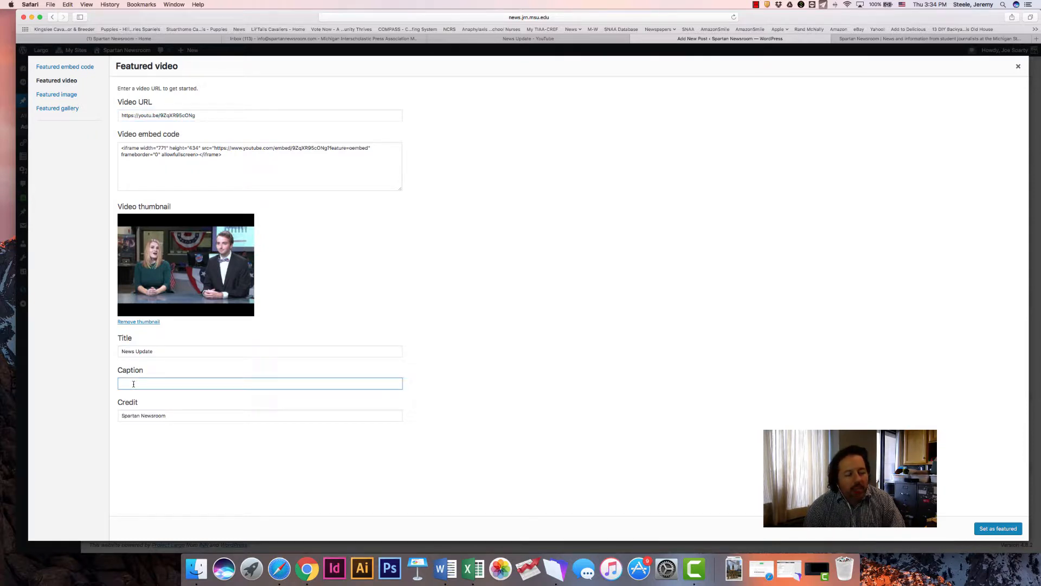
{"action": "left_click", "coordinate": [169, 414]}
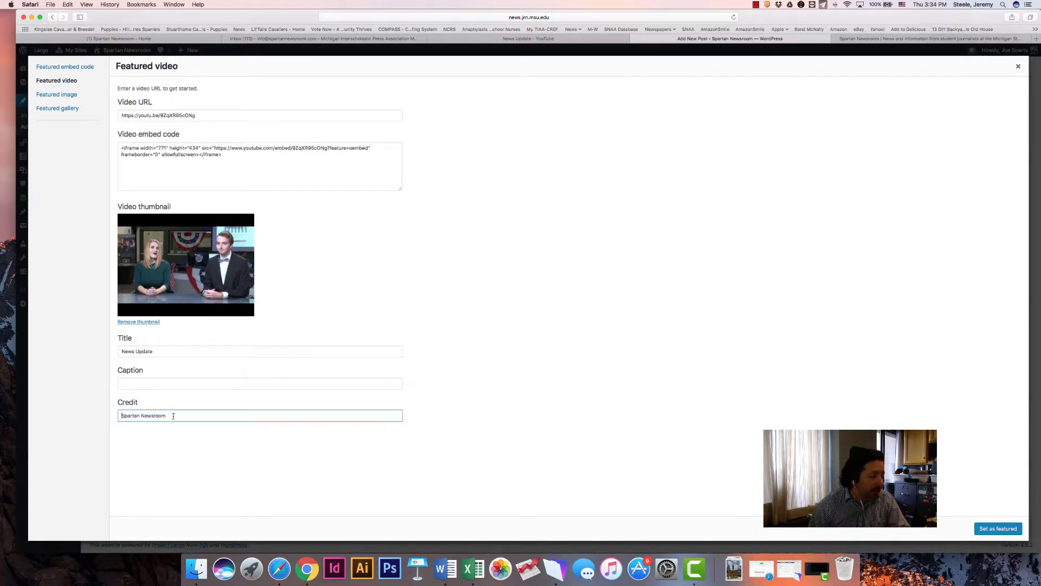
{"action": "left_click_drag", "start_coordinate": [173, 416], "coordinate": [118, 415]}
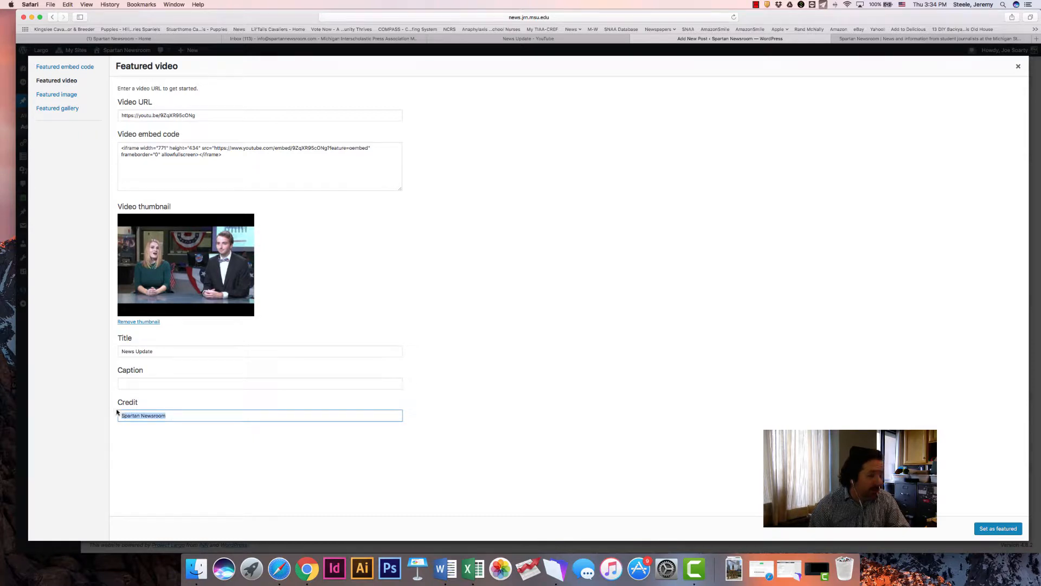
{"action": "left_click", "coordinate": [135, 384]}
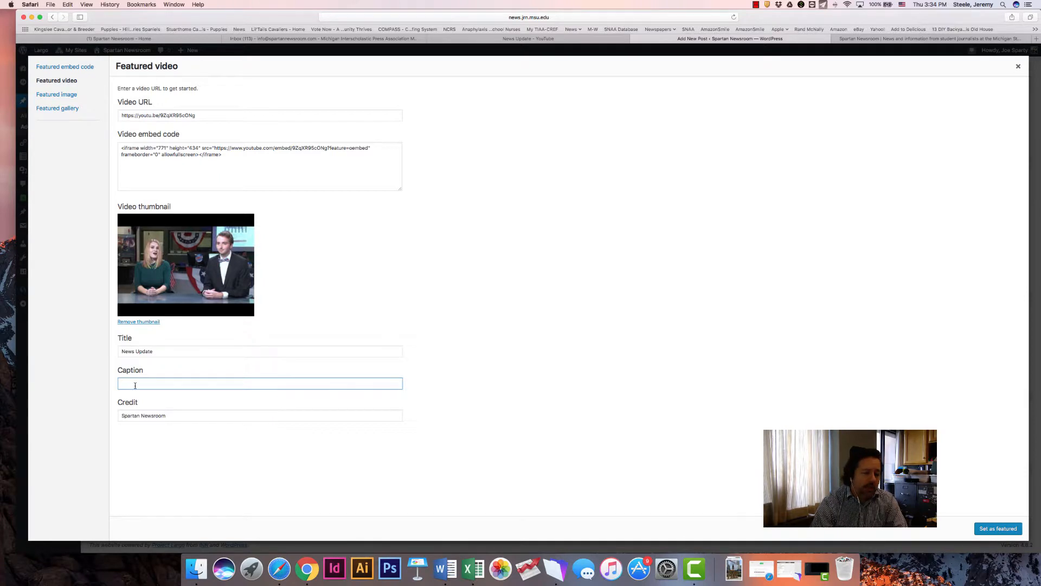
{"action": "type", "text": "Fil"}
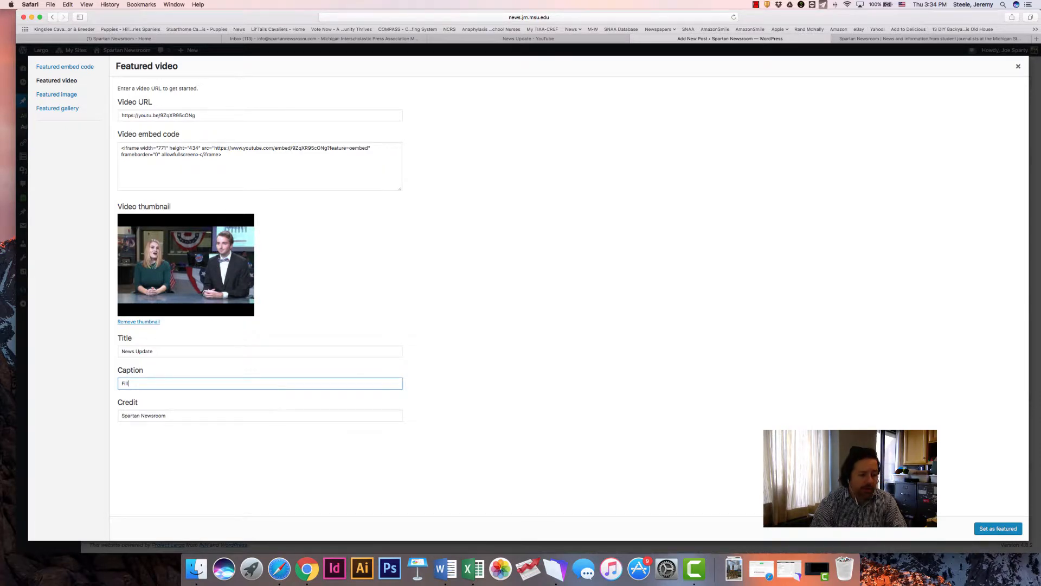
{"action": "type", "text": "l in the caption information"}
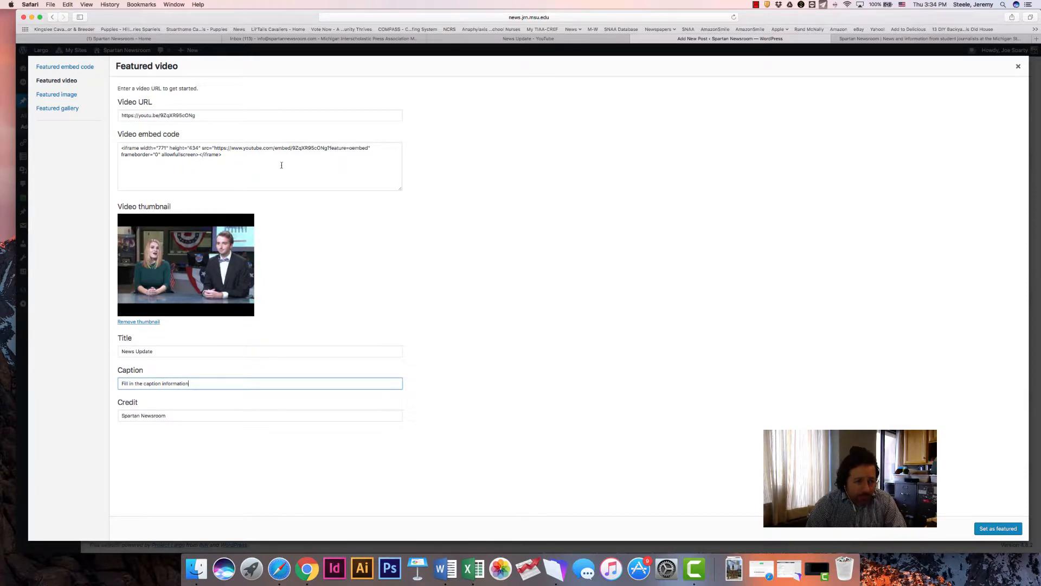
Look on the Spartan Newsroom site for the posting instructions, and switch to Chrome's open "Posting a video story" page
{"action": "left_click", "coordinate": [228, 155]}
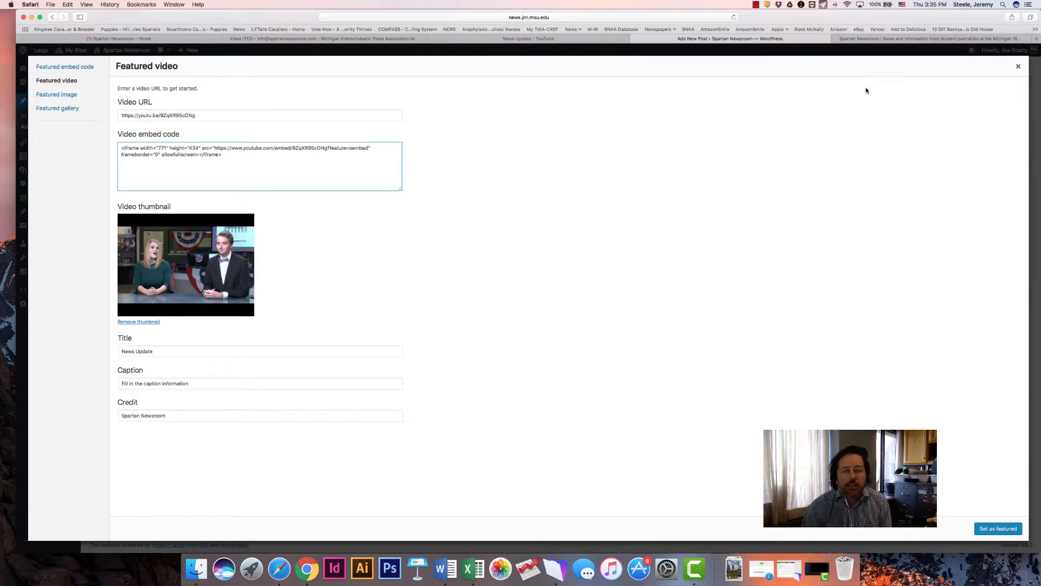
{"action": "left_click", "coordinate": [938, 40]}
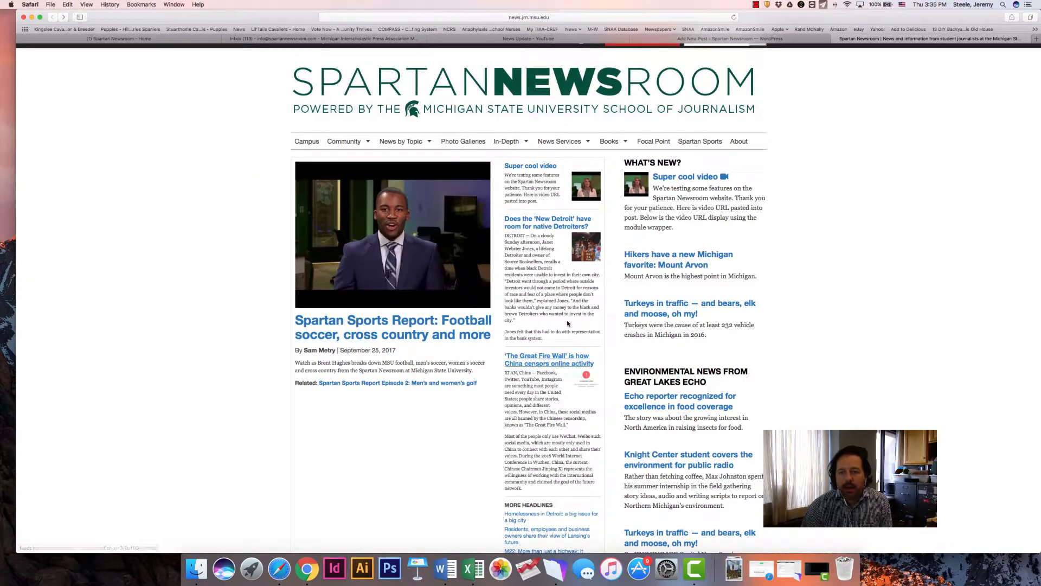
{"action": "scroll", "coordinate": [685, 364], "scroll_direction": "down", "scroll_amount": 20}
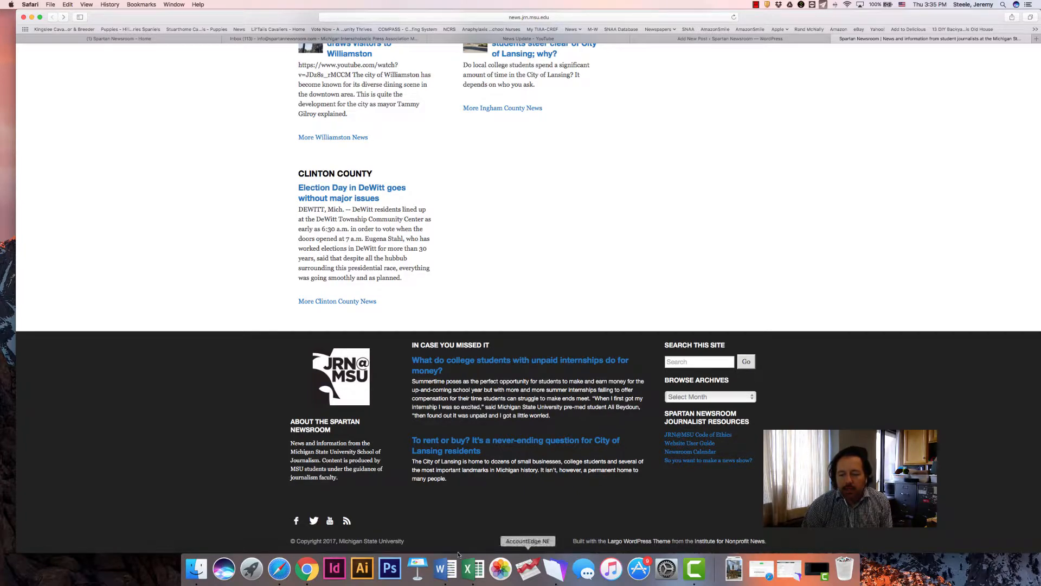
{"action": "left_click", "coordinate": [312, 568]}
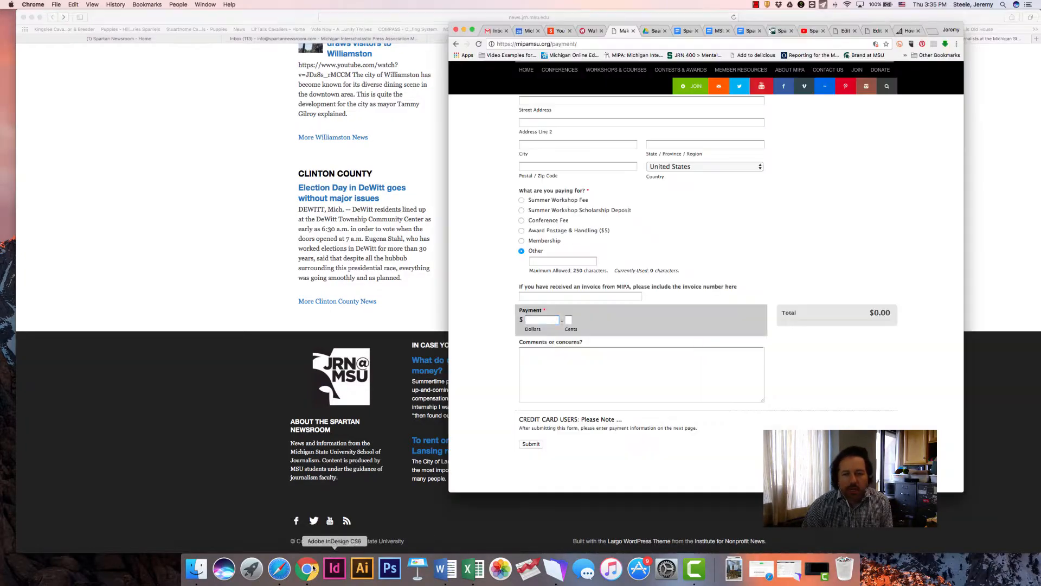
{"action": "left_click", "coordinate": [902, 31]}
{"action": "left_click", "coordinate": [875, 31]}
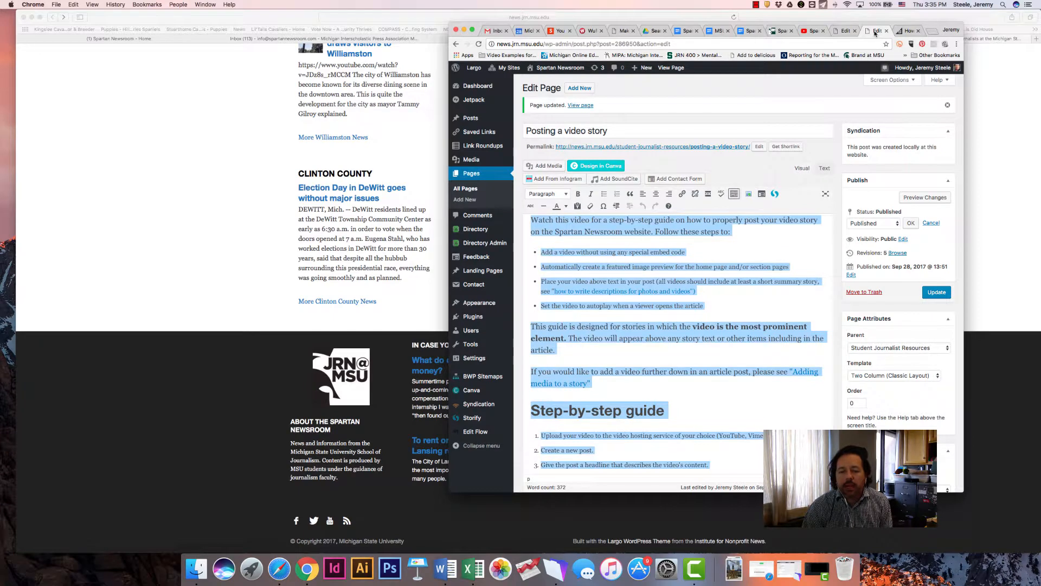
{"action": "left_click", "coordinate": [611, 324]}
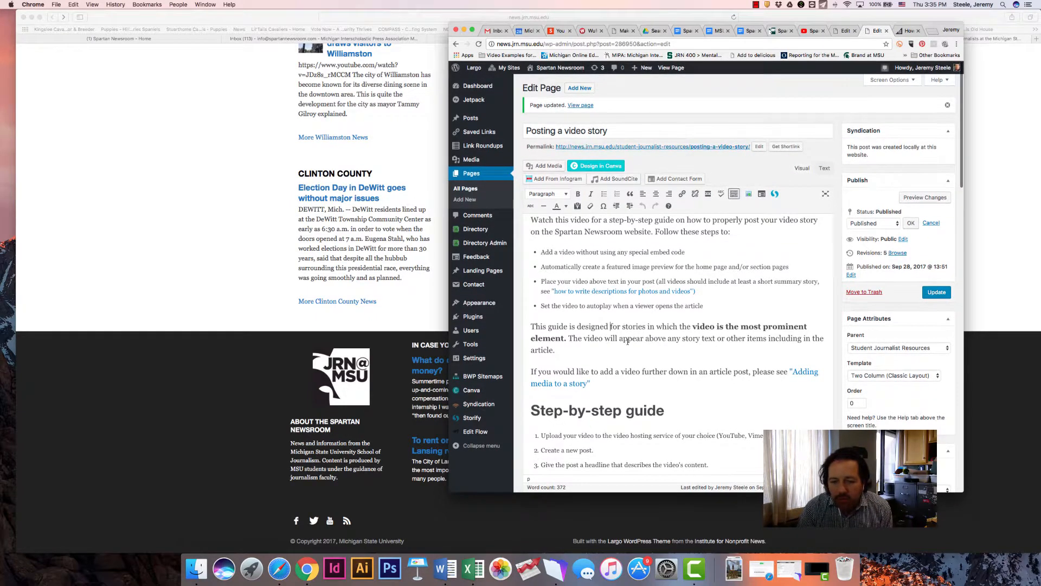
Copy the auto-play code "?rel=0&autoplay=1" from item 11 of the step-by-step guide
{"action": "scroll", "coordinate": [660, 343], "scroll_direction": "down", "scroll_amount": 3}
{"action": "scroll", "coordinate": [661, 344], "scroll_direction": "down", "scroll_amount": 3}
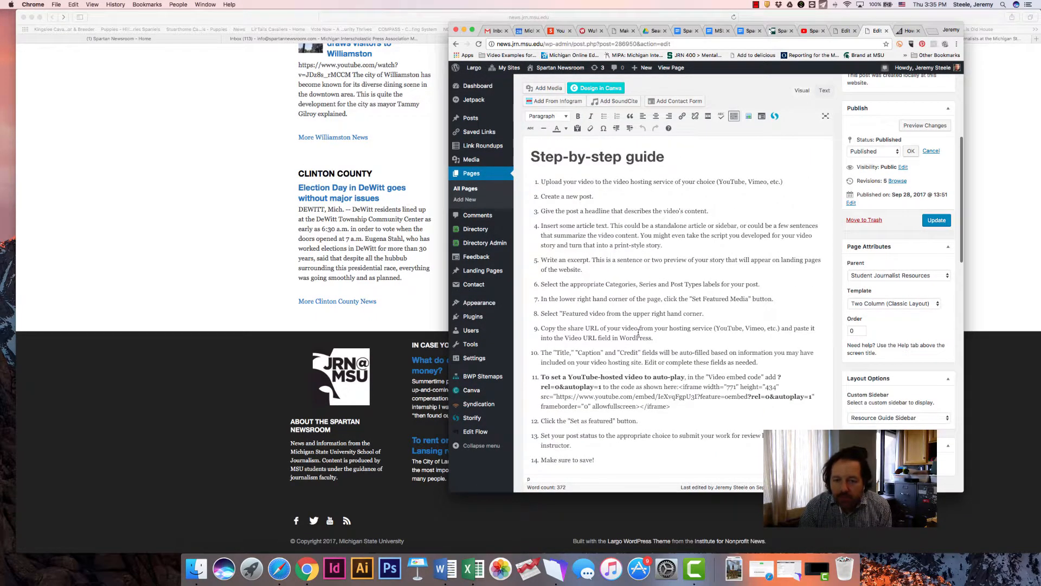
{"action": "left_click", "coordinate": [543, 376]}
{"action": "left_click_drag", "start_coordinate": [568, 378], "coordinate": [709, 378]}
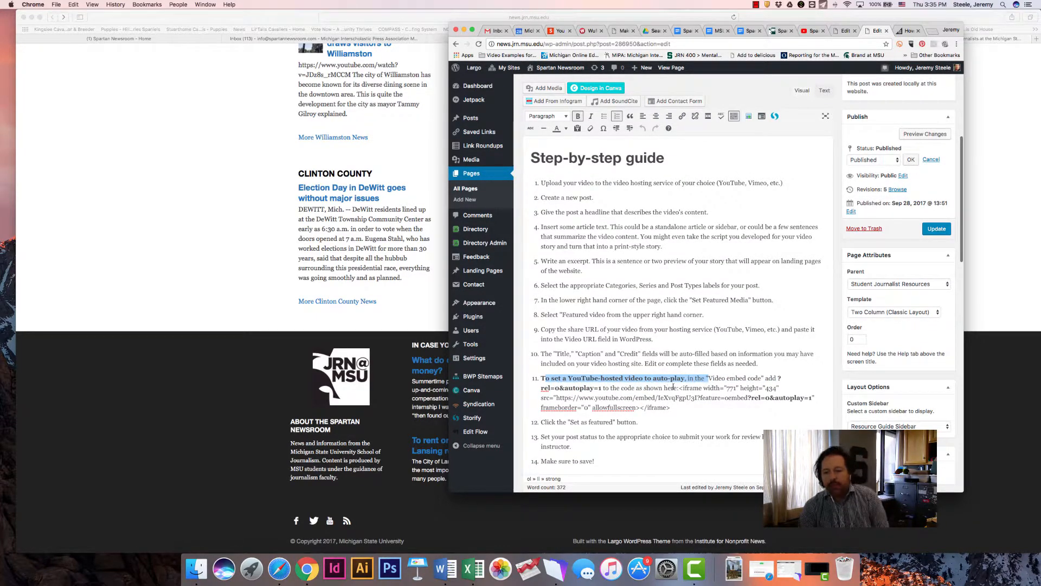
{"action": "left_click_drag", "start_coordinate": [782, 378], "coordinate": [600, 386]}
{"action": "key", "text": "super+c"}
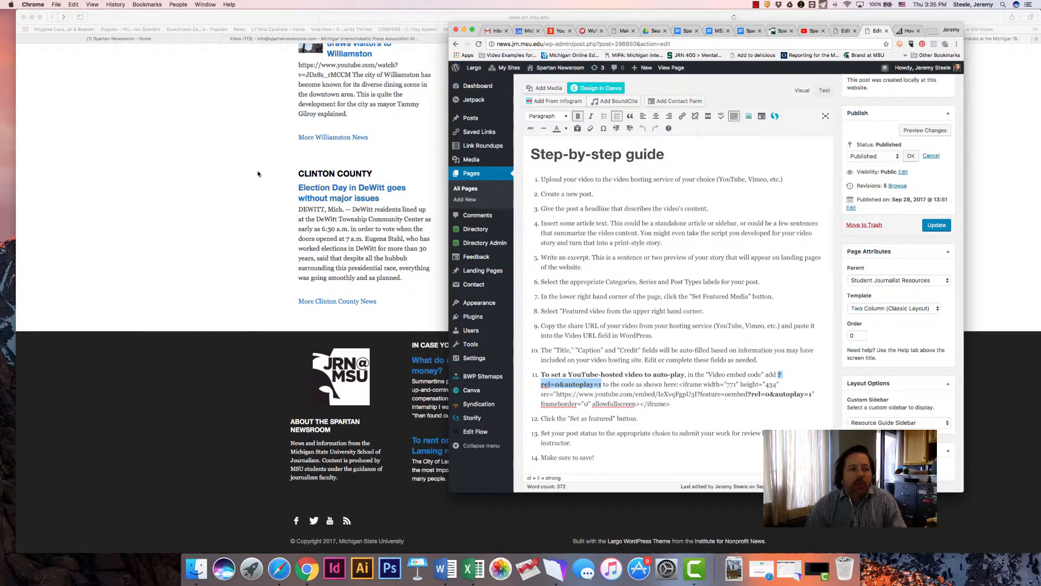
Back in Safari, insert "?rel=0&autoplay=1" after "feature=oembed" in the video embed code and set the video as featured
{"action": "left_click", "coordinate": [222, 174]}
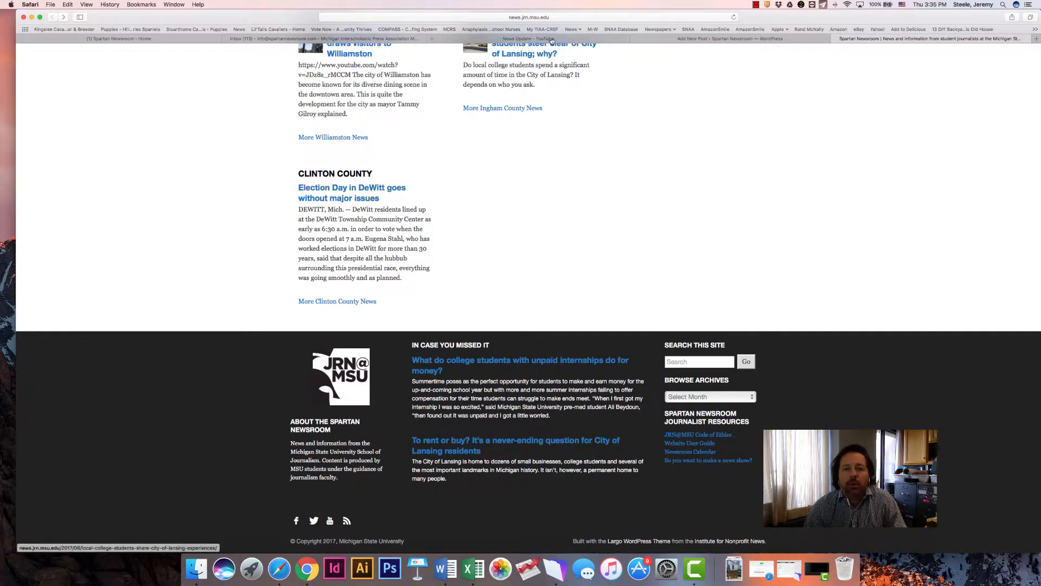
{"action": "left_click", "coordinate": [687, 40]}
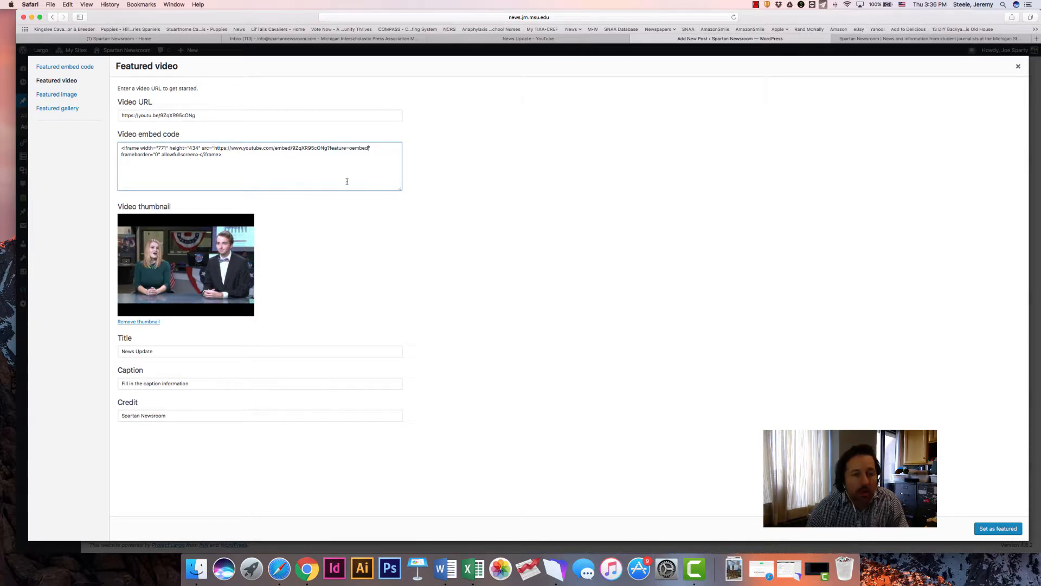
{"action": "key", "text": "super+v"}
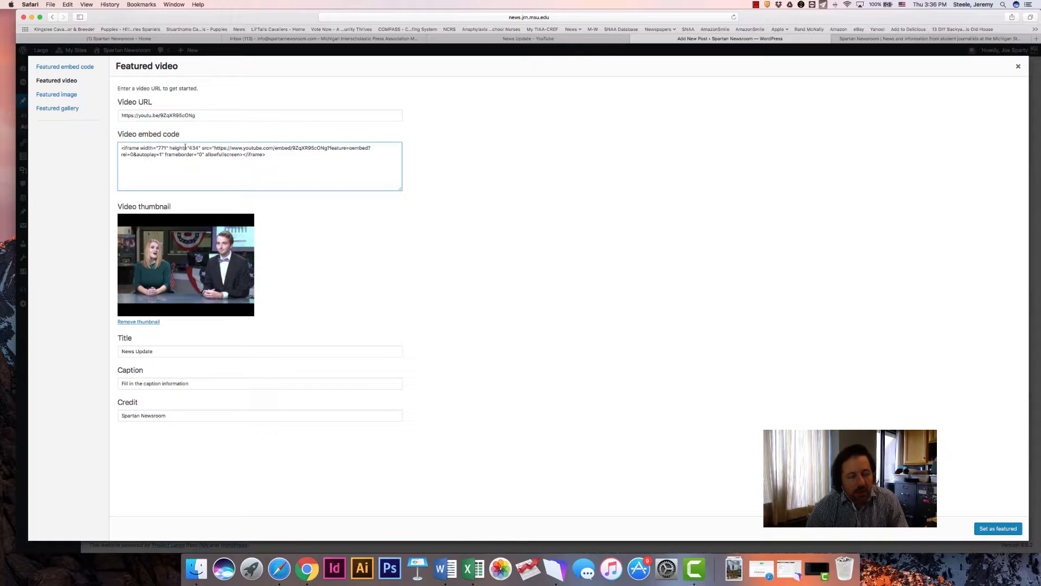
{"action": "left_click", "coordinate": [1013, 530]}
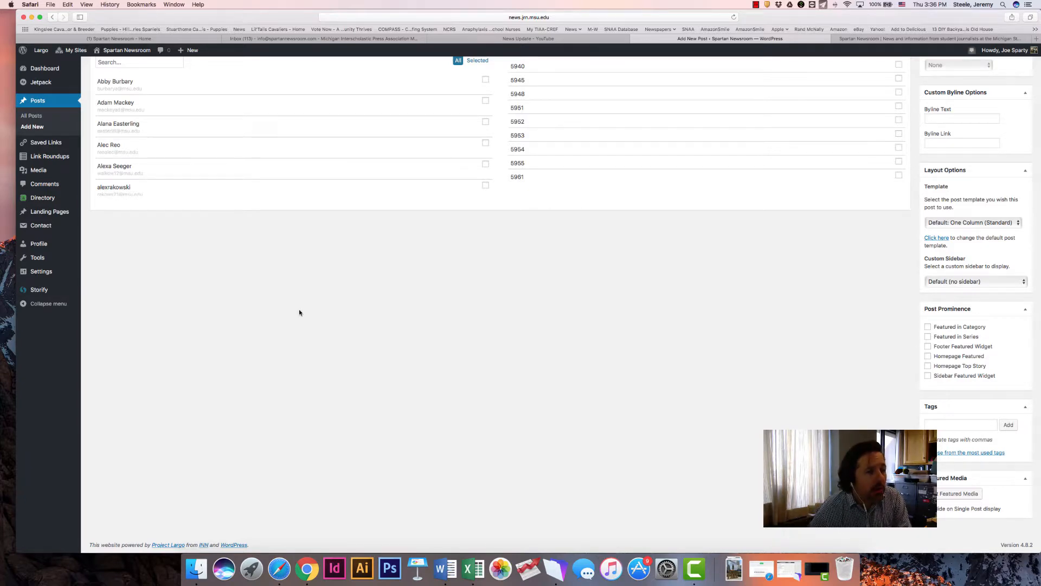
Preview the post and examine its auto-playing video, credit, caption, article text, author bio and related series
{"action": "scroll", "coordinate": [241, 239], "scroll_direction": "up", "scroll_amount": 1}
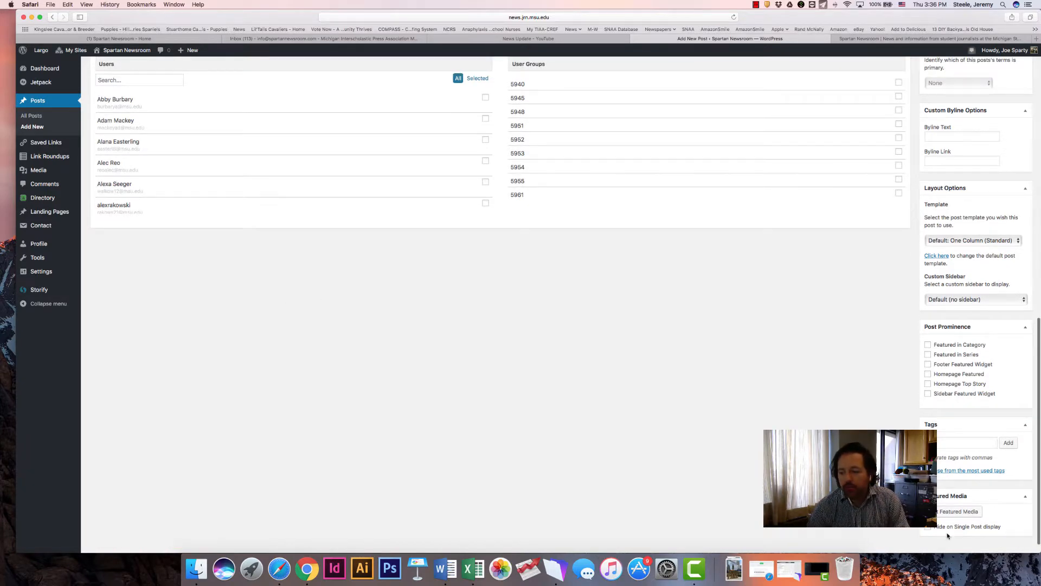
{"action": "scroll", "coordinate": [618, 390], "scroll_direction": "up", "scroll_amount": 15}
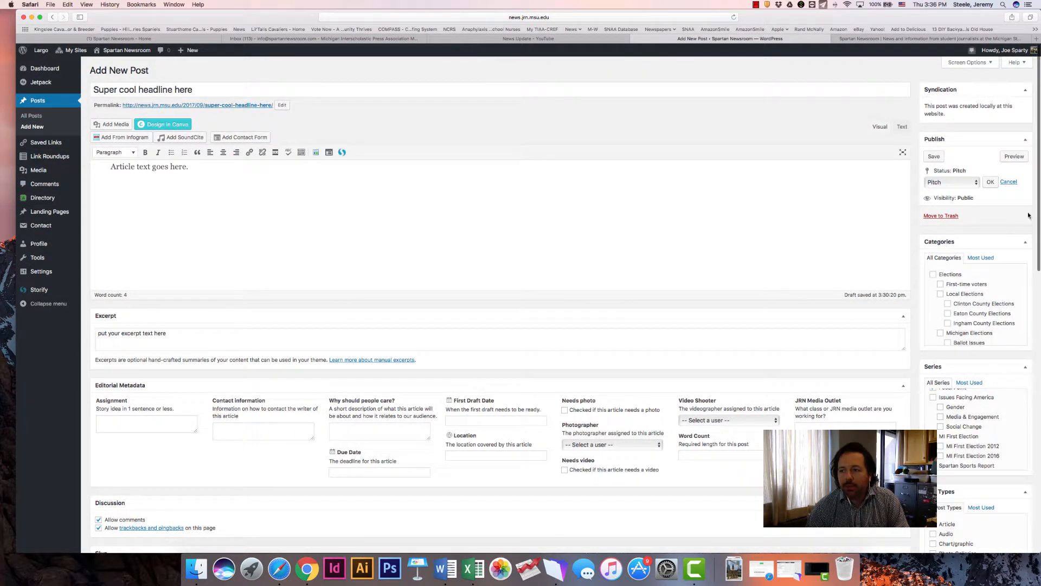
{"action": "key", "text": "super+t"}
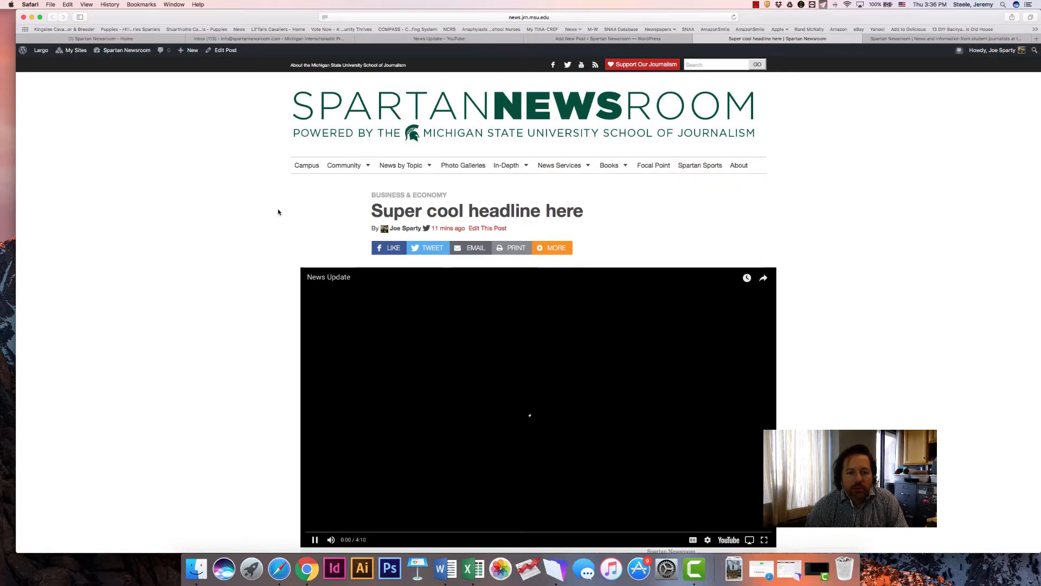
{"action": "scroll", "coordinate": [283, 298], "scroll_direction": "down", "scroll_amount": 3}
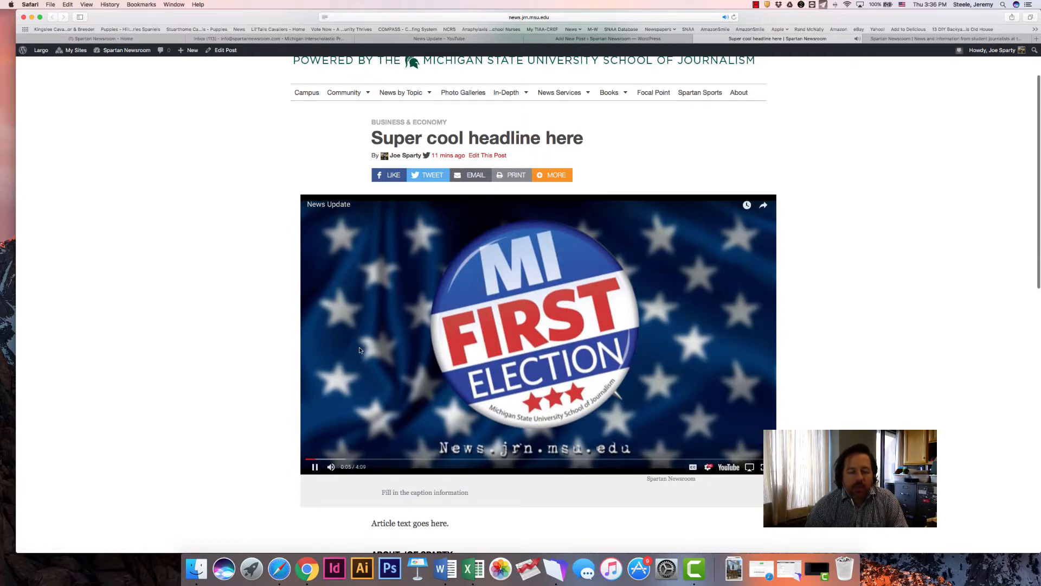
{"action": "scroll", "coordinate": [361, 341], "scroll_direction": "down", "scroll_amount": 4}
{"action": "left_click_drag", "start_coordinate": [377, 407], "coordinate": [463, 408]}
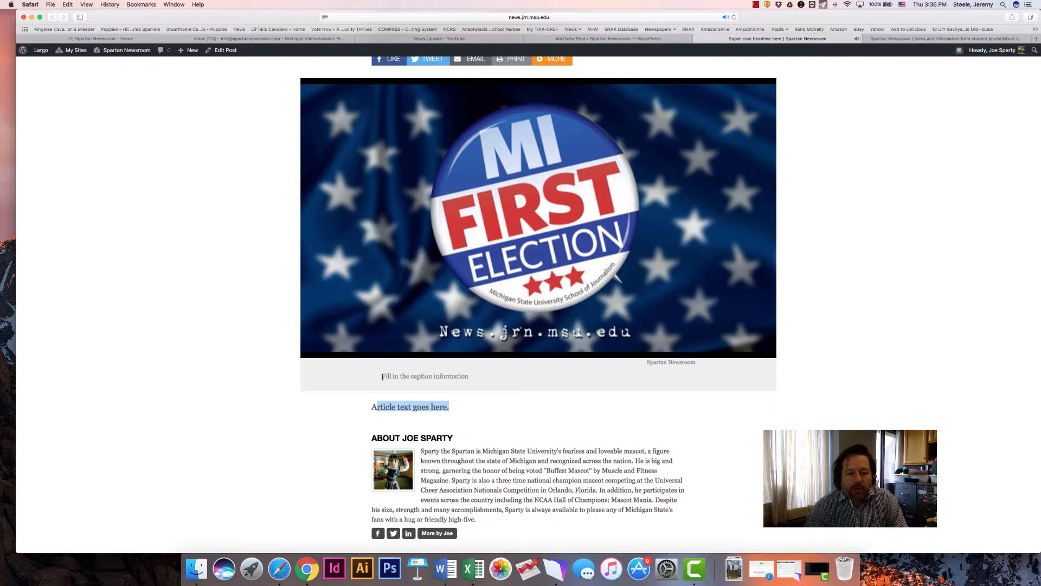
{"action": "left_click_drag", "start_coordinate": [383, 377], "coordinate": [470, 375]}
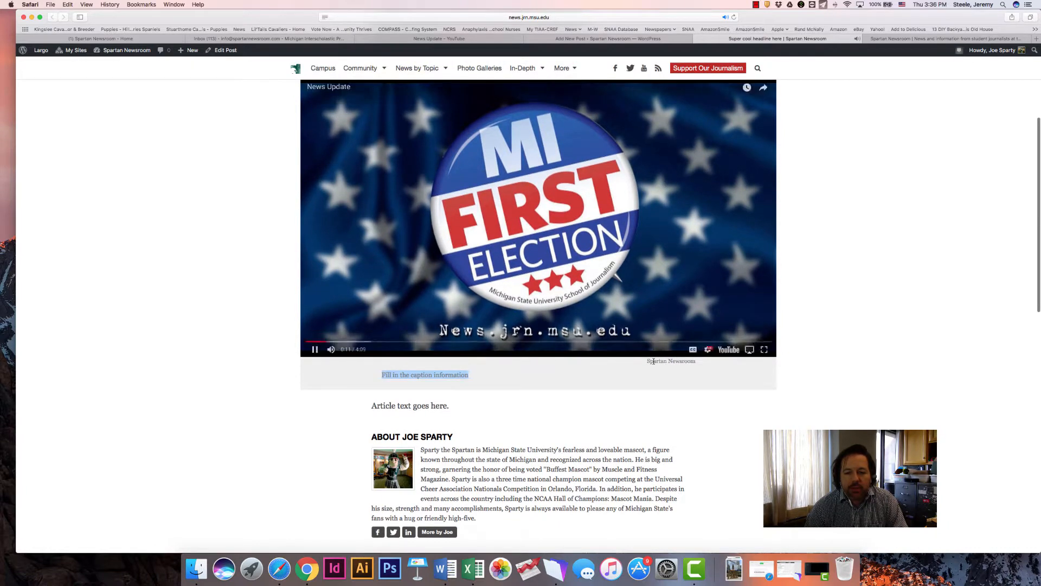
{"action": "left_click_drag", "start_coordinate": [654, 361], "coordinate": [691, 364]}
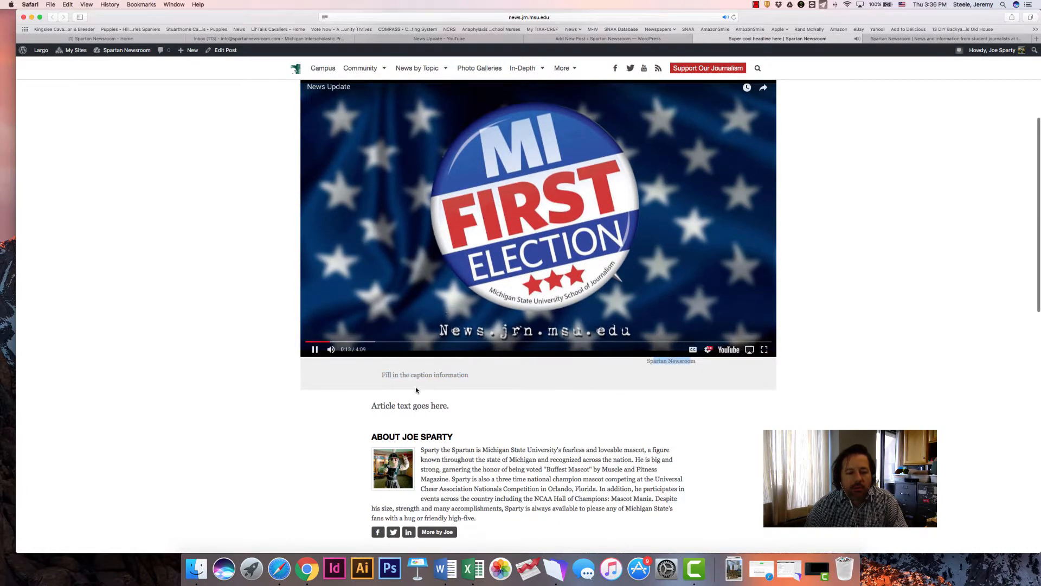
{"action": "scroll", "coordinate": [453, 455], "scroll_direction": "down", "scroll_amount": 1}
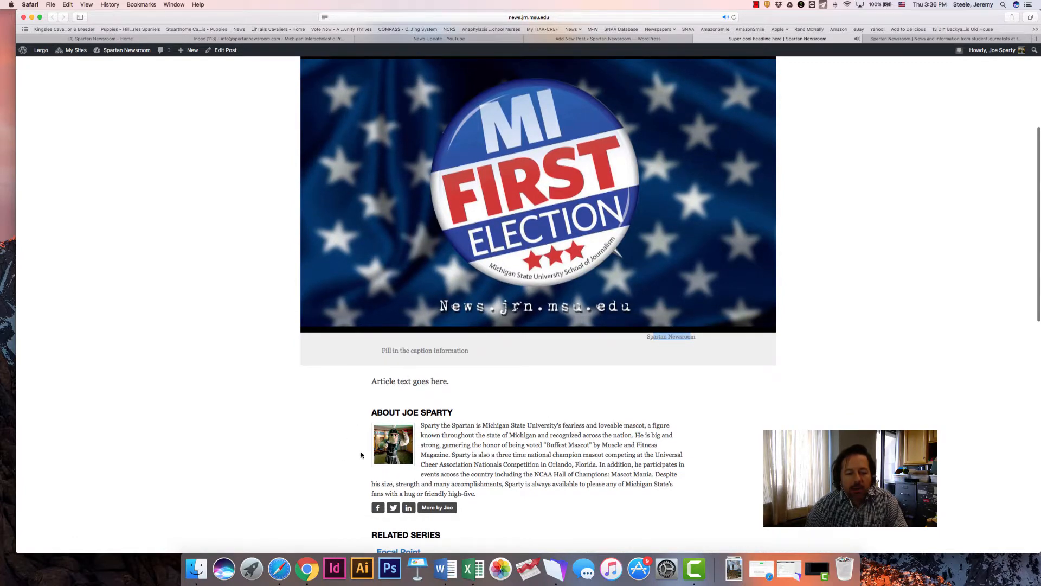
{"action": "scroll", "coordinate": [361, 455], "scroll_direction": "down", "scroll_amount": 1}
{"action": "scroll", "coordinate": [363, 452], "scroll_direction": "up", "scroll_amount": 2}
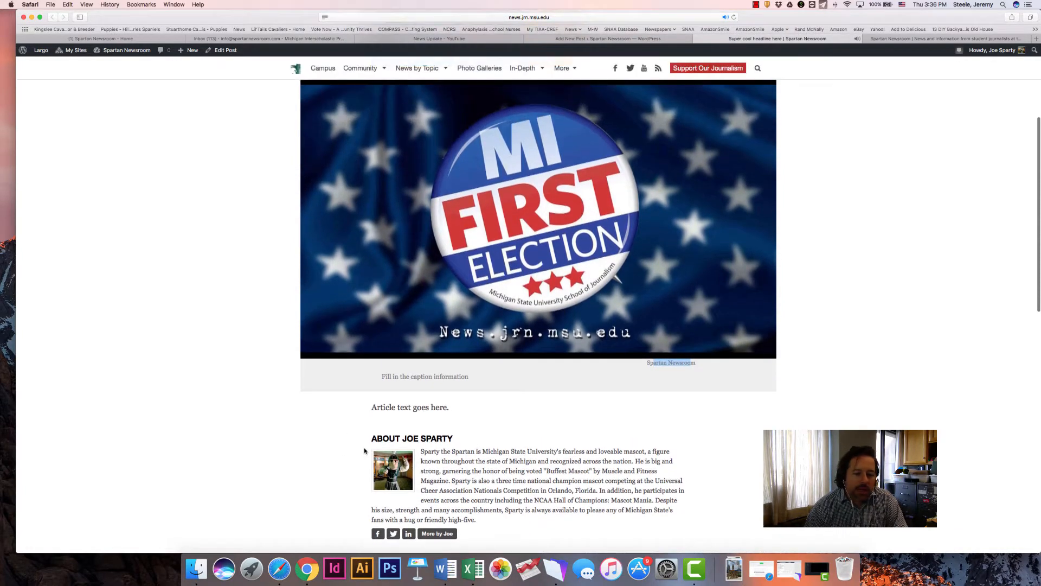
{"action": "scroll", "coordinate": [365, 450], "scroll_direction": "down", "scroll_amount": 5}
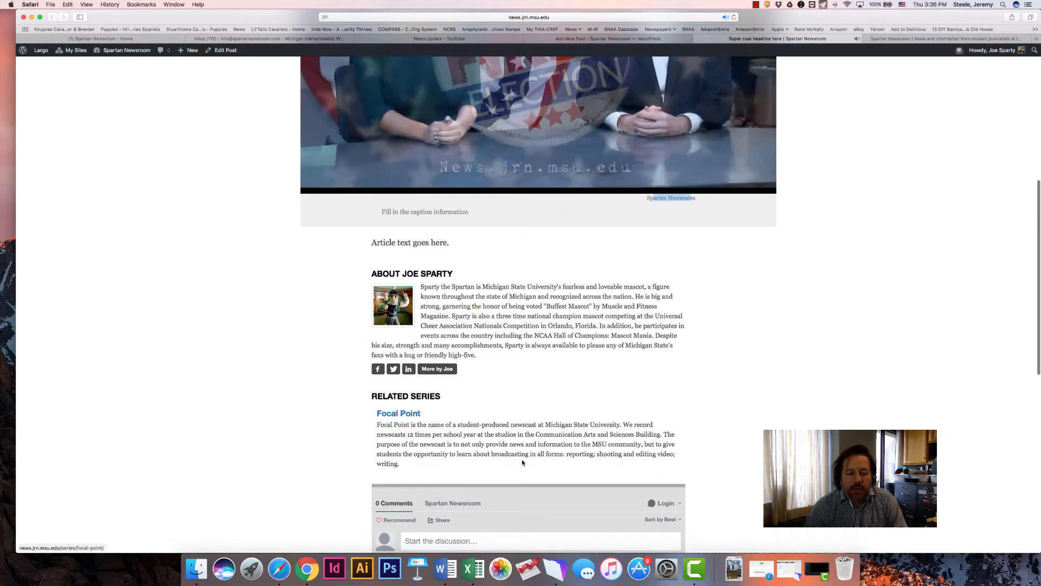
Pause the auto-playing video in the post preview and close the preview to return to the post editor
{"action": "scroll", "coordinate": [350, 375], "scroll_direction": "up", "scroll_amount": 6}
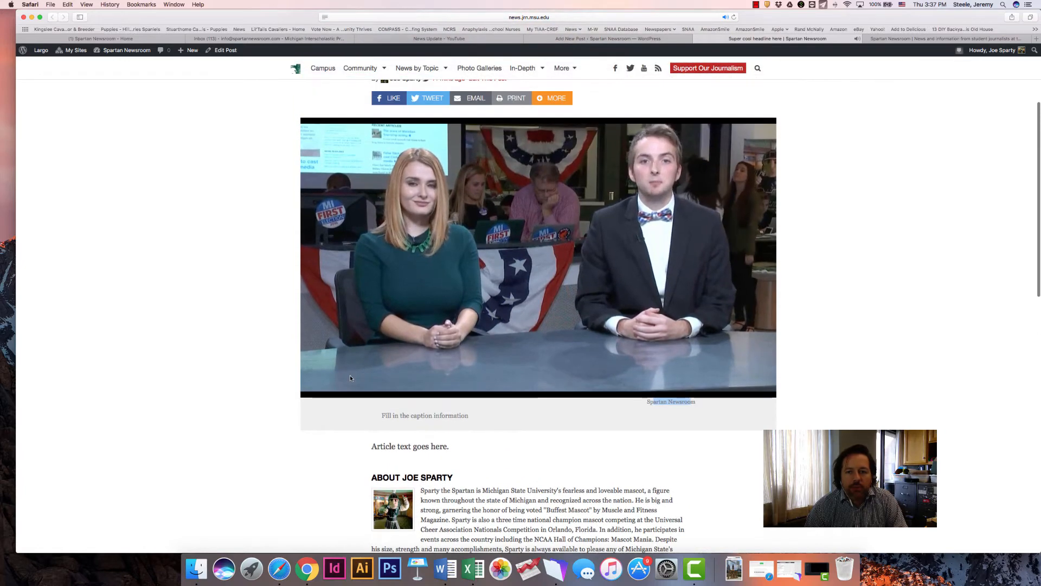
{"action": "scroll", "coordinate": [350, 378], "scroll_direction": "up", "scroll_amount": 1}
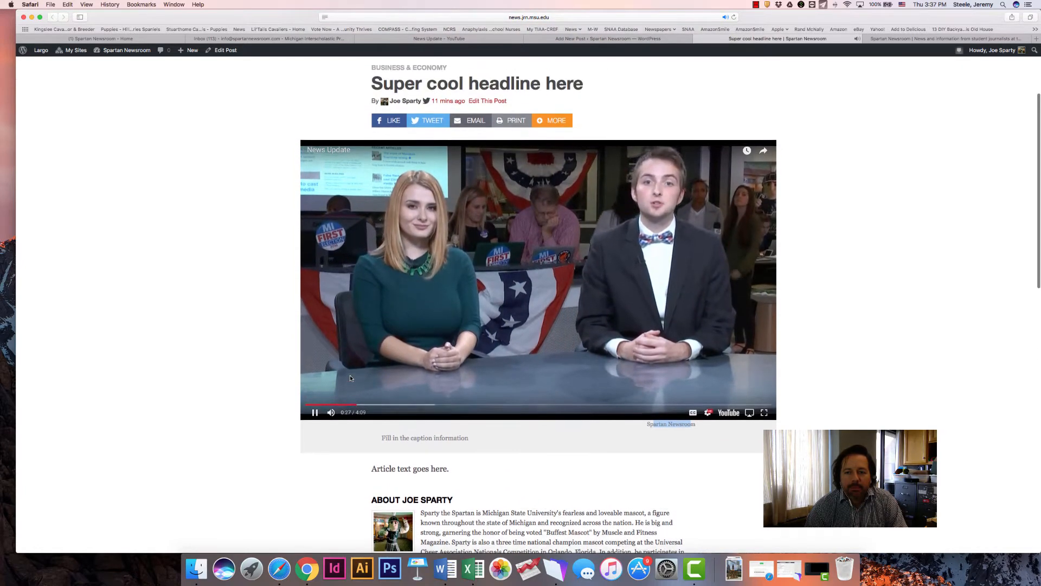
{"action": "left_click", "coordinate": [315, 416]}
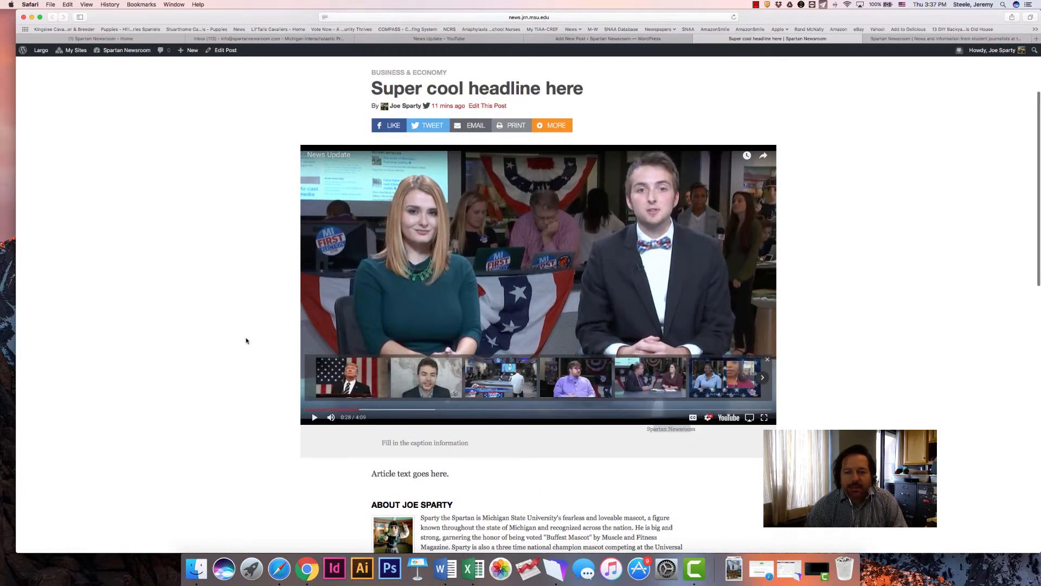
{"action": "scroll", "coordinate": [245, 340], "scroll_direction": "up", "scroll_amount": 4}
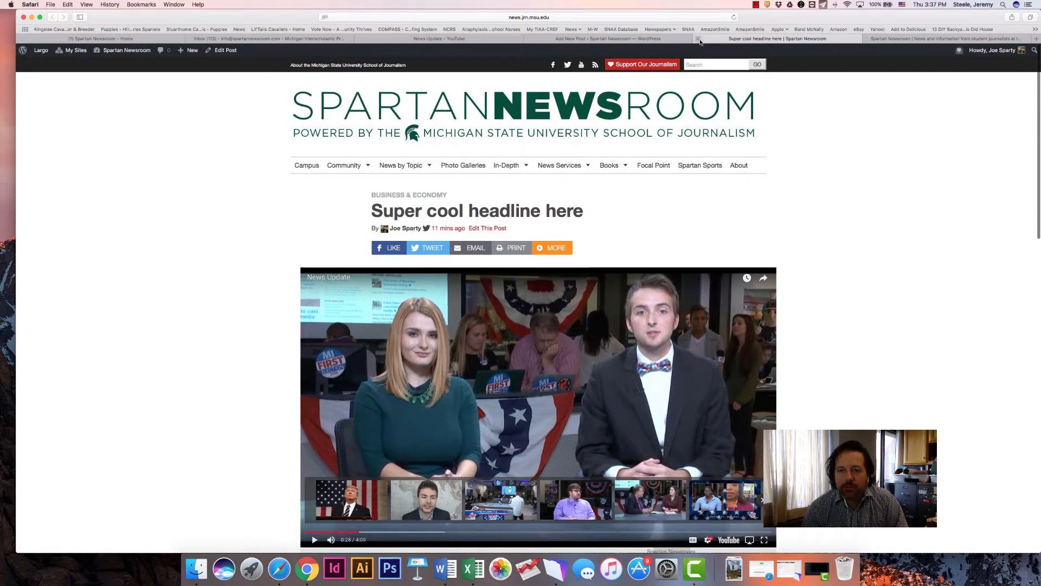
{"action": "left_click", "coordinate": [699, 40]}
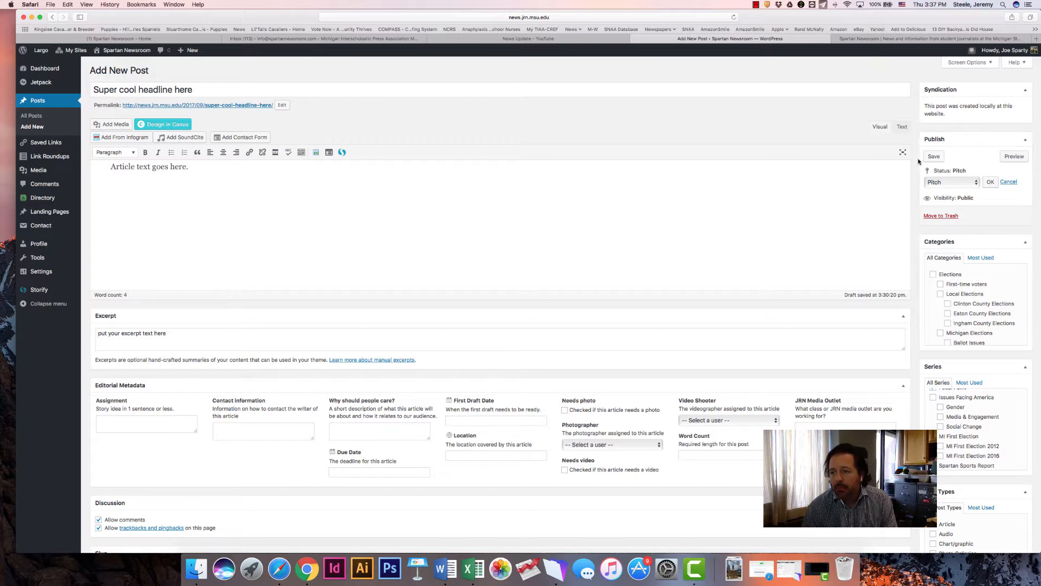
Set the post's status to the first "Send to" instructor option, directly after Needs Edit, and save the post with that status
{"action": "left_click", "coordinate": [954, 183]}
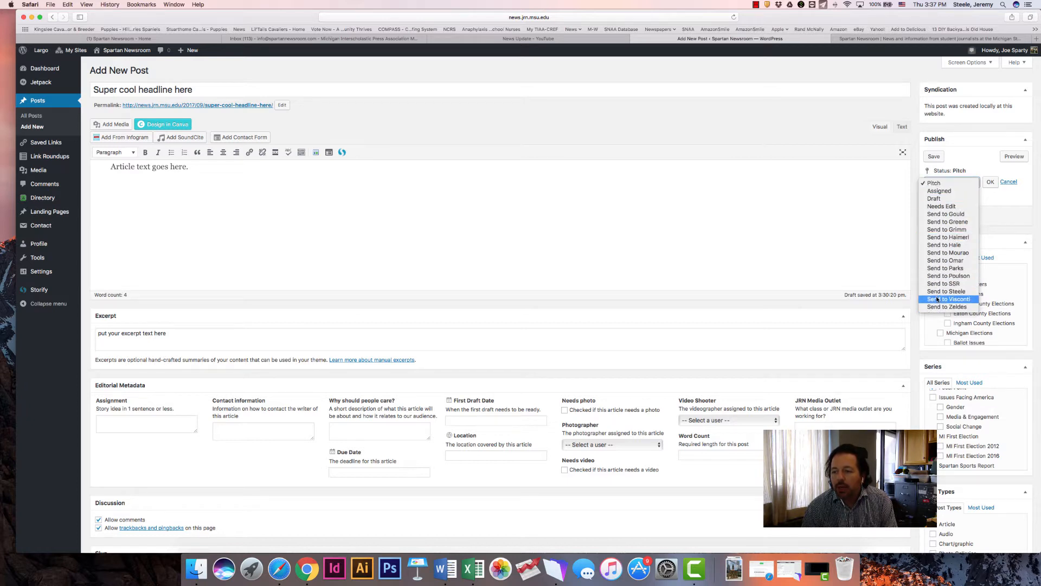
{"action": "left_click", "coordinate": [943, 215]}
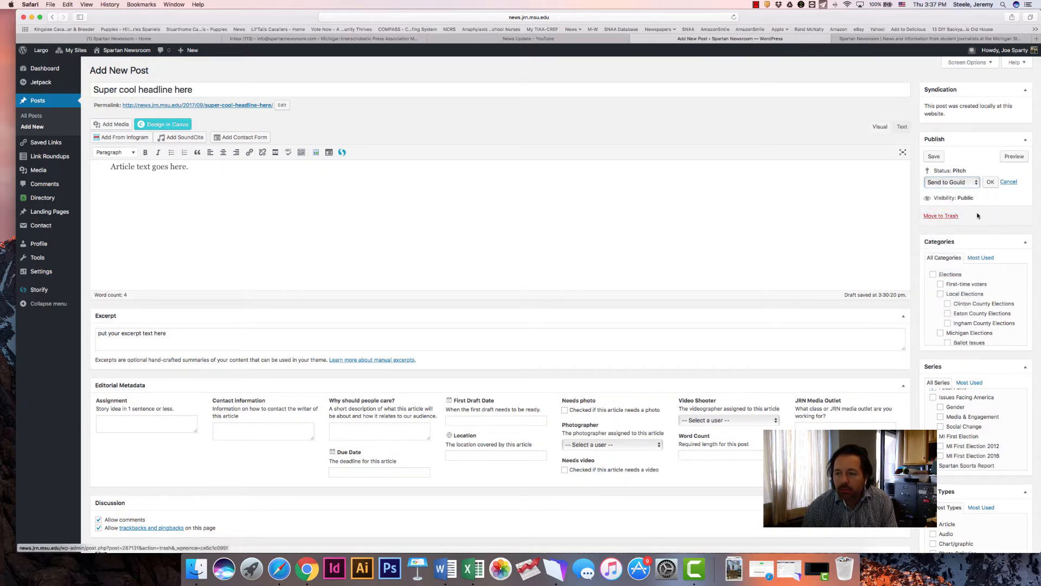
{"action": "left_click", "coordinate": [990, 183]}
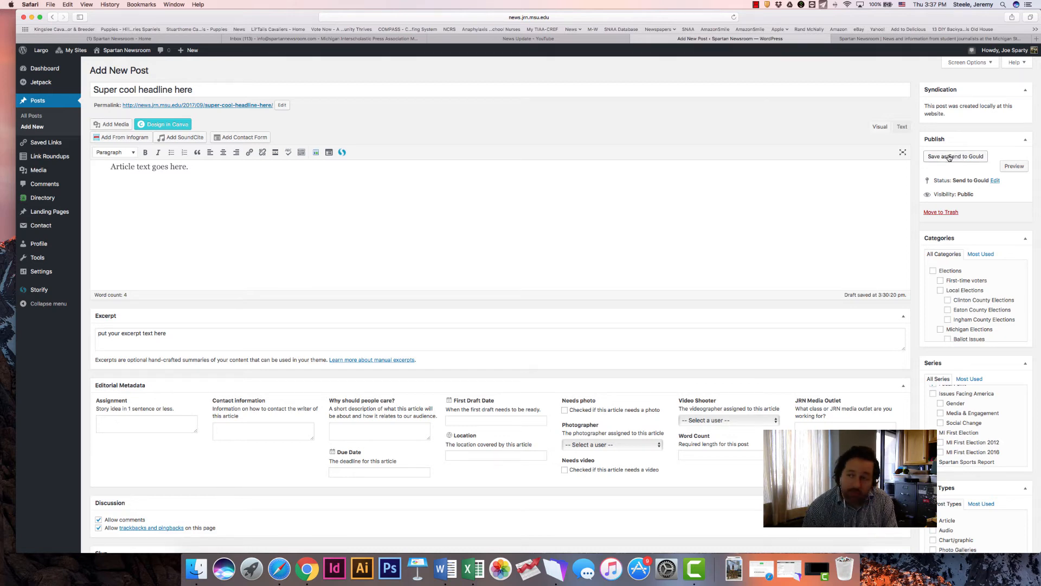
{"action": "left_click", "coordinate": [943, 158]}
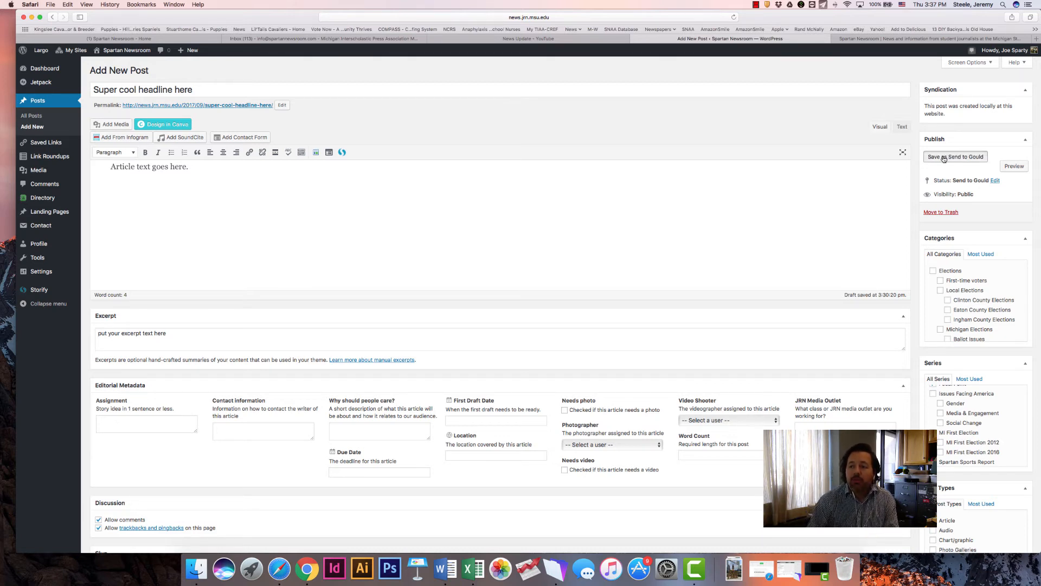